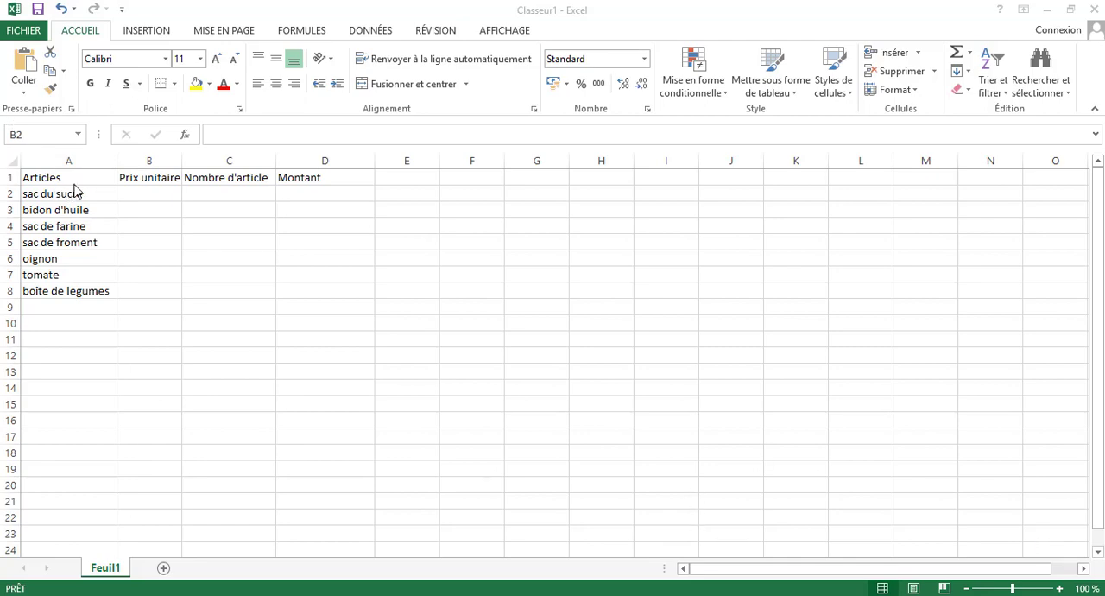
left_click(89, 216)
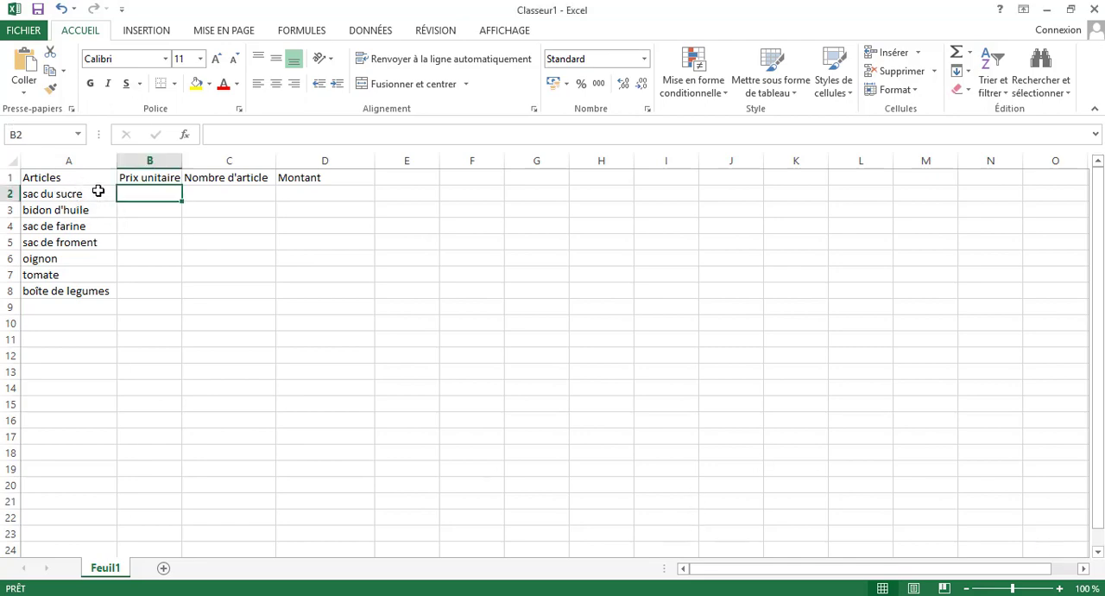
left_click(44, 179)
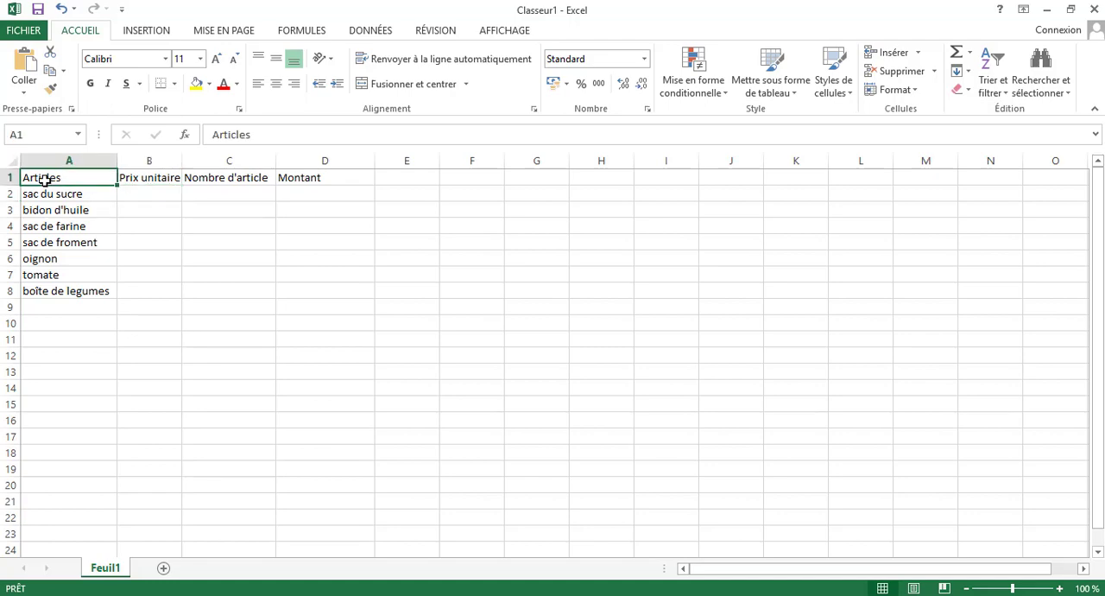
left_click(139, 181)
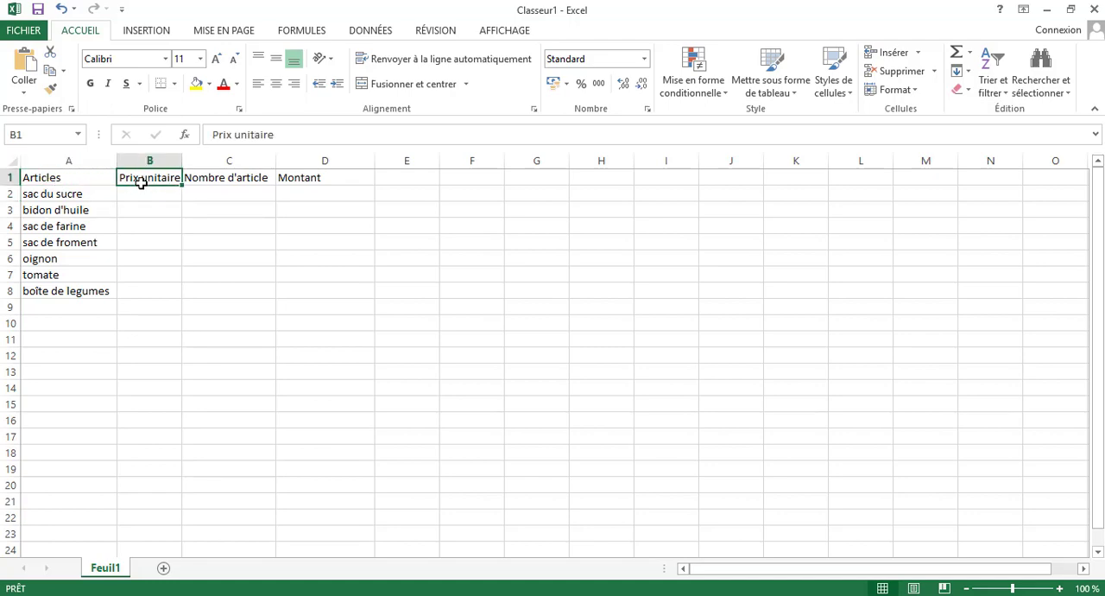
left_click(209, 177)
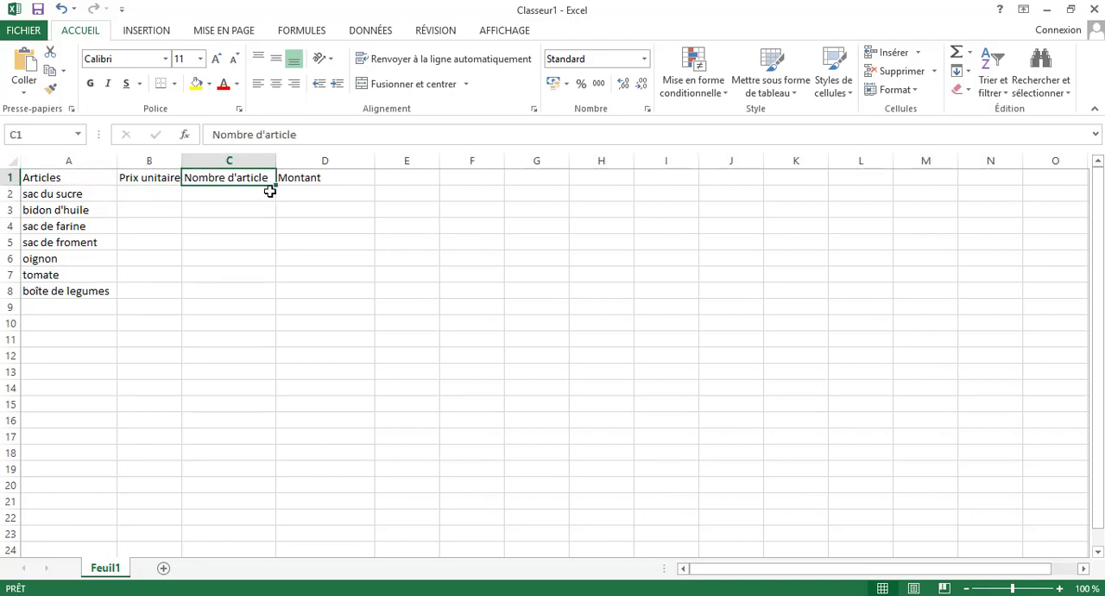
left_click(298, 179)
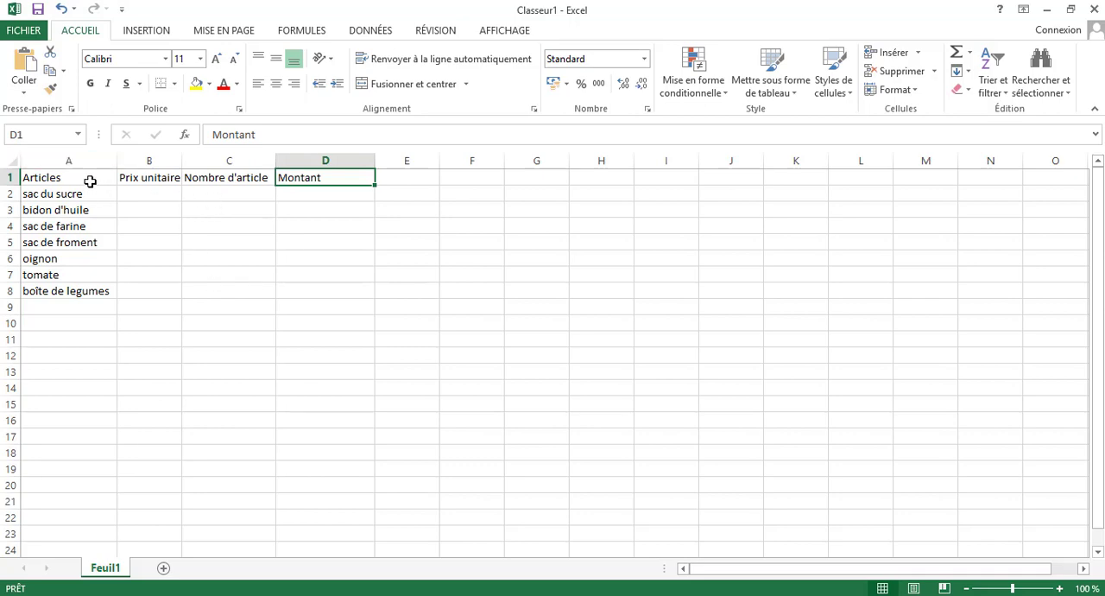
Apply all borders to the table range A1:D9.
mouse_move(90, 181)
left_mouse_down()
mouse_move(229, 216)
mouse_move(302, 321)
mouse_move(304, 309)
left_mouse_up()
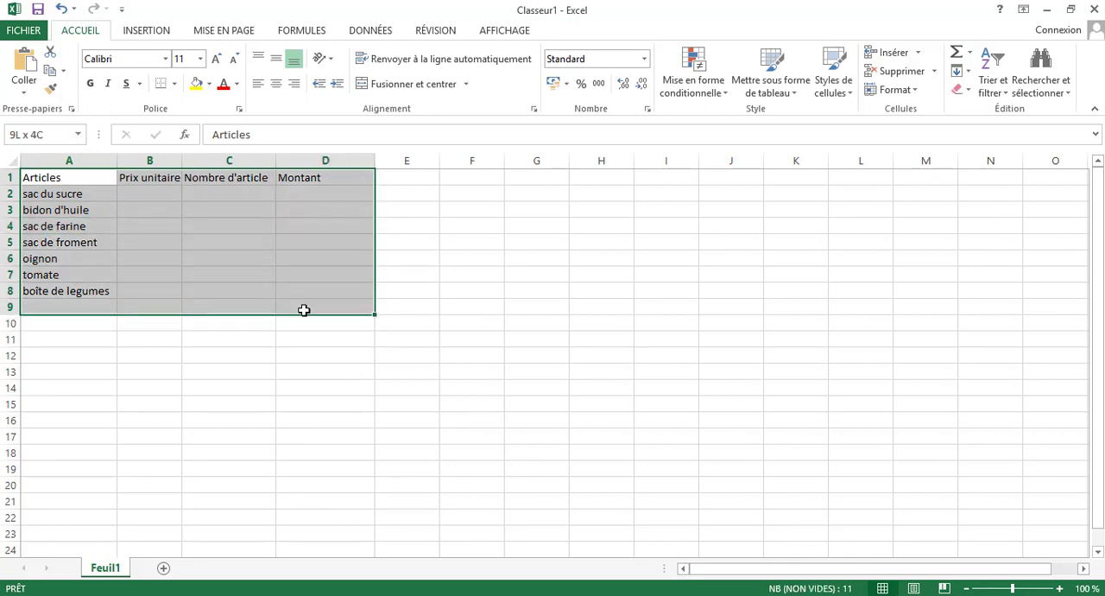
mouse_move(304, 310)
left_mouse_down()
mouse_move(309, 321)
mouse_move(308, 305)
left_mouse_up()
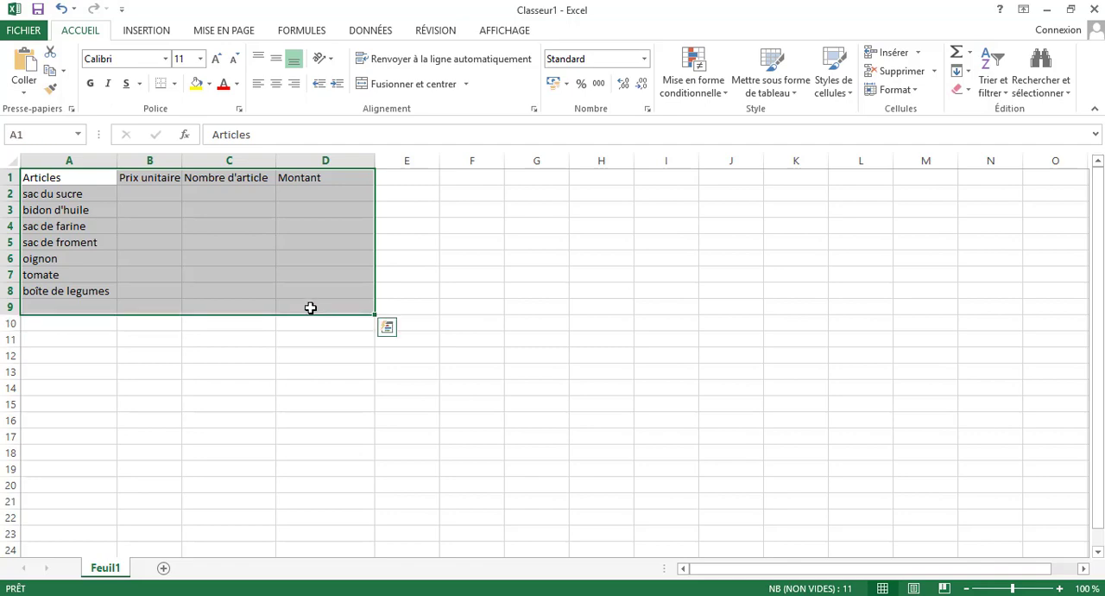
left_click(175, 90)
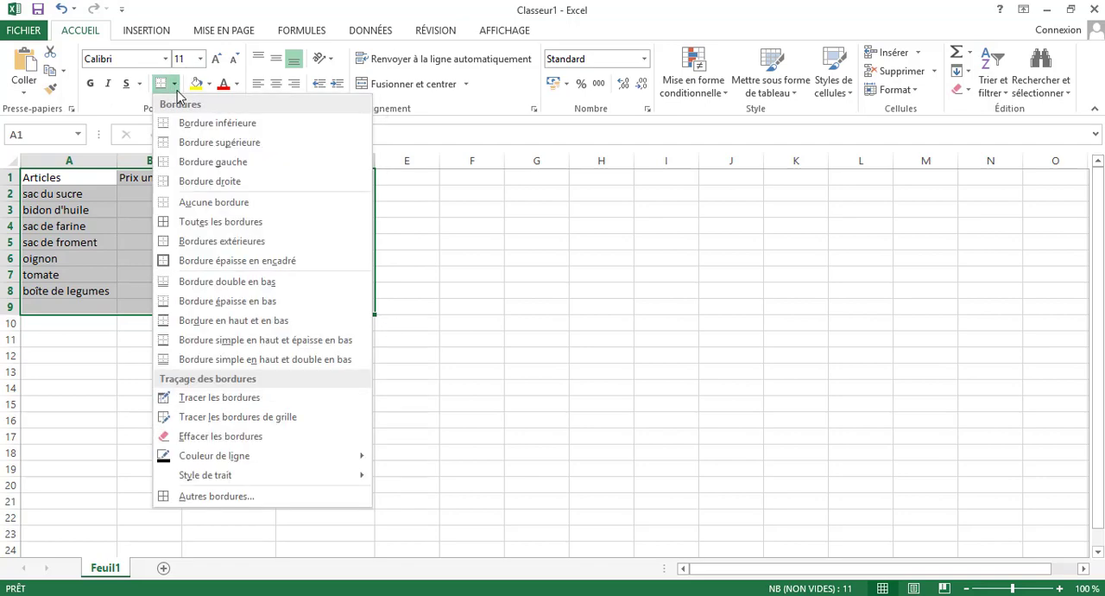
left_click(249, 224)
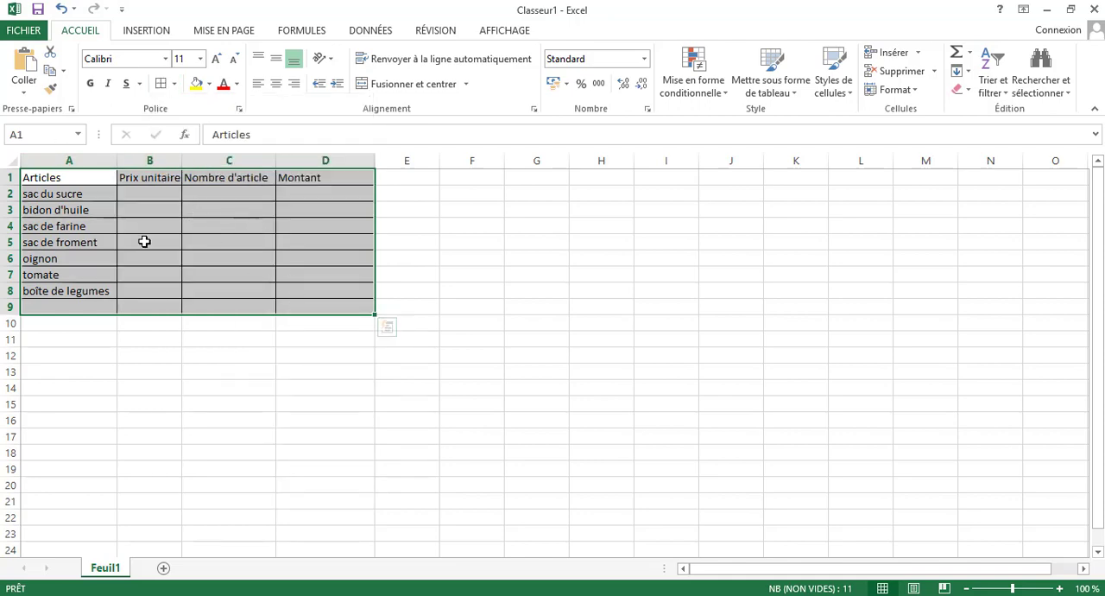
Format the header row A1:D1 with the standard blue font colour and bold text.
left_click_drag(86, 179, 305, 179)
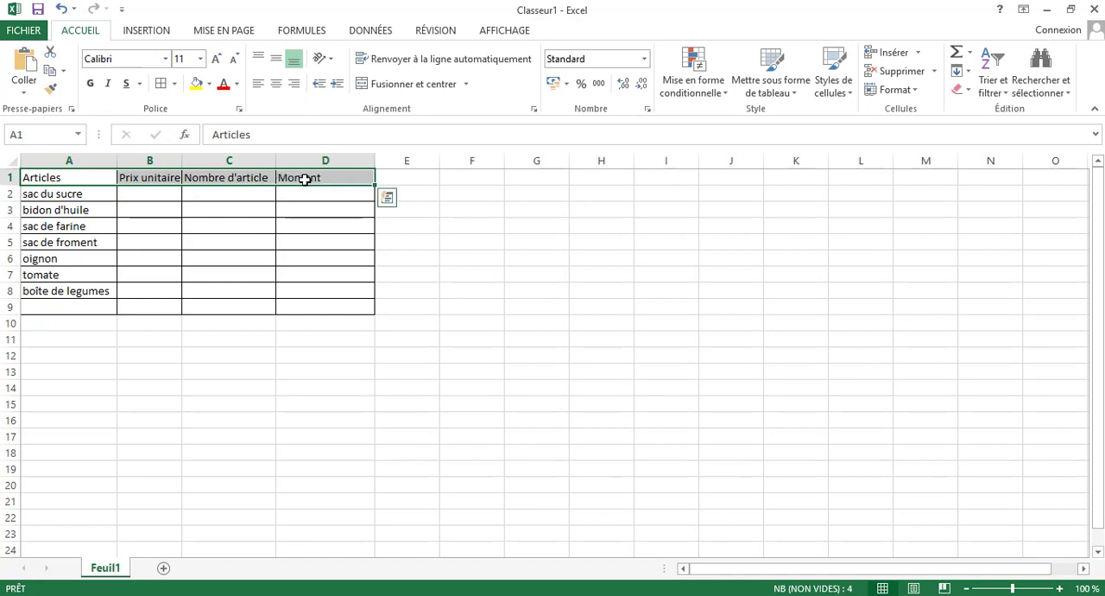
left_click(238, 87)
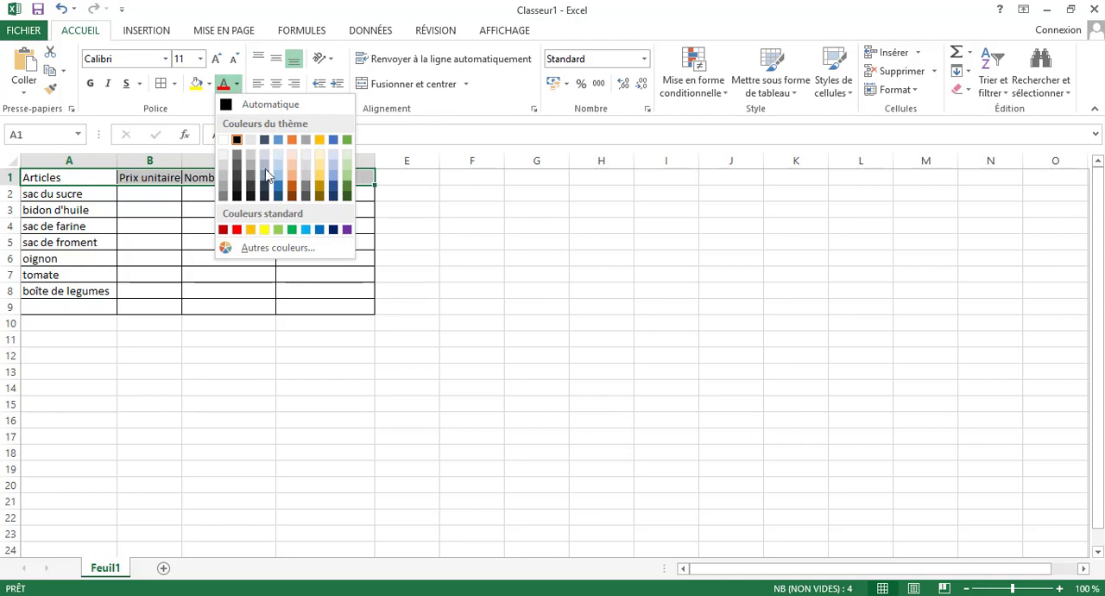
left_click(319, 229)
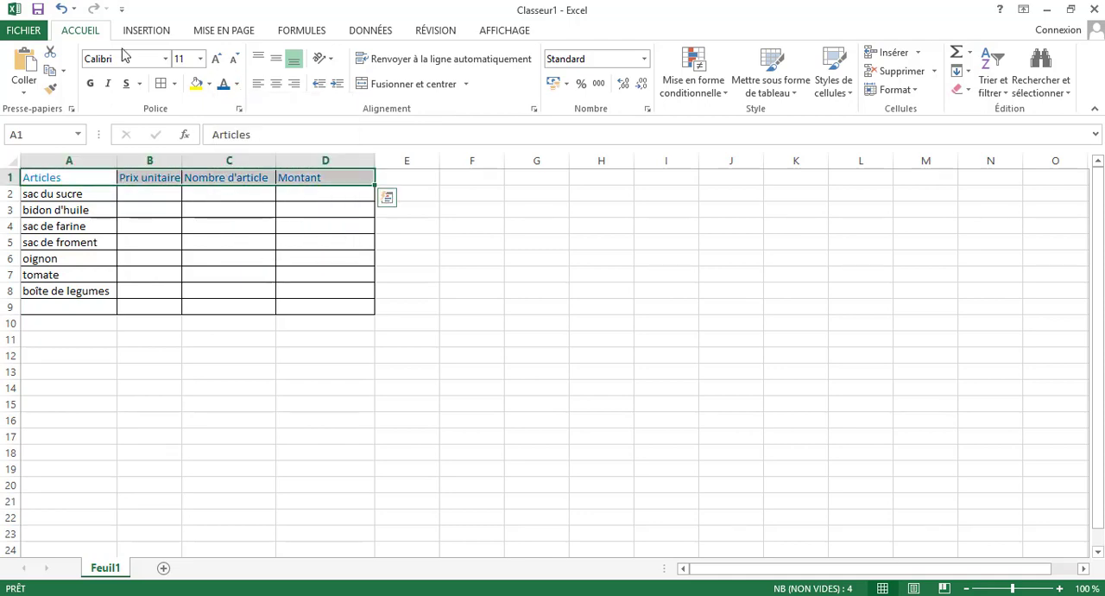
left_click(89, 82)
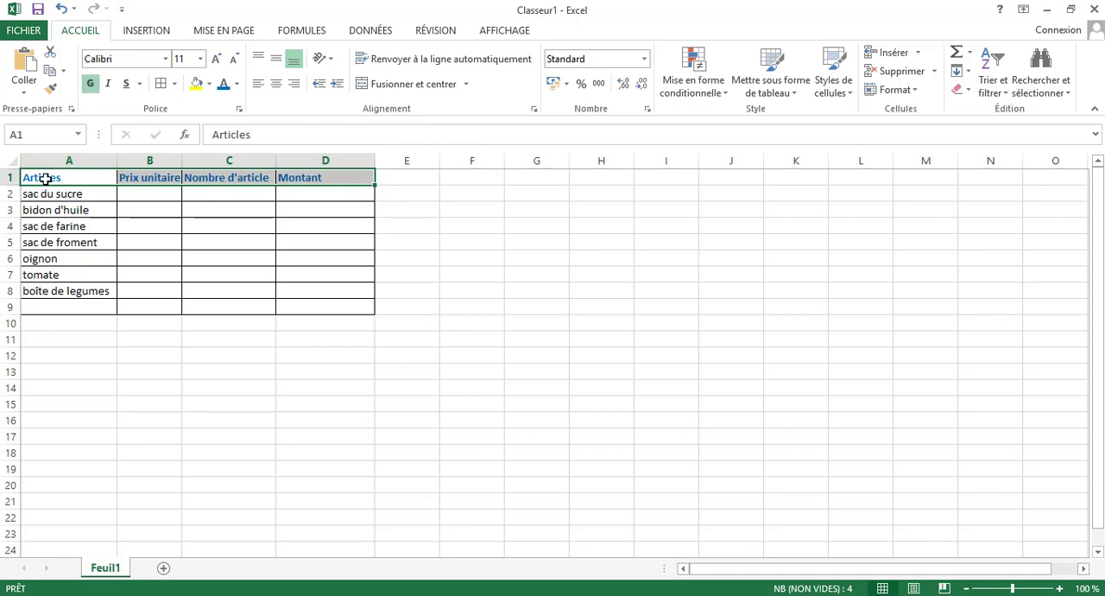
Set the font of the whole table A1:D9 to Bahnschrift Condensed.
left_click_drag(44, 178, 323, 298)
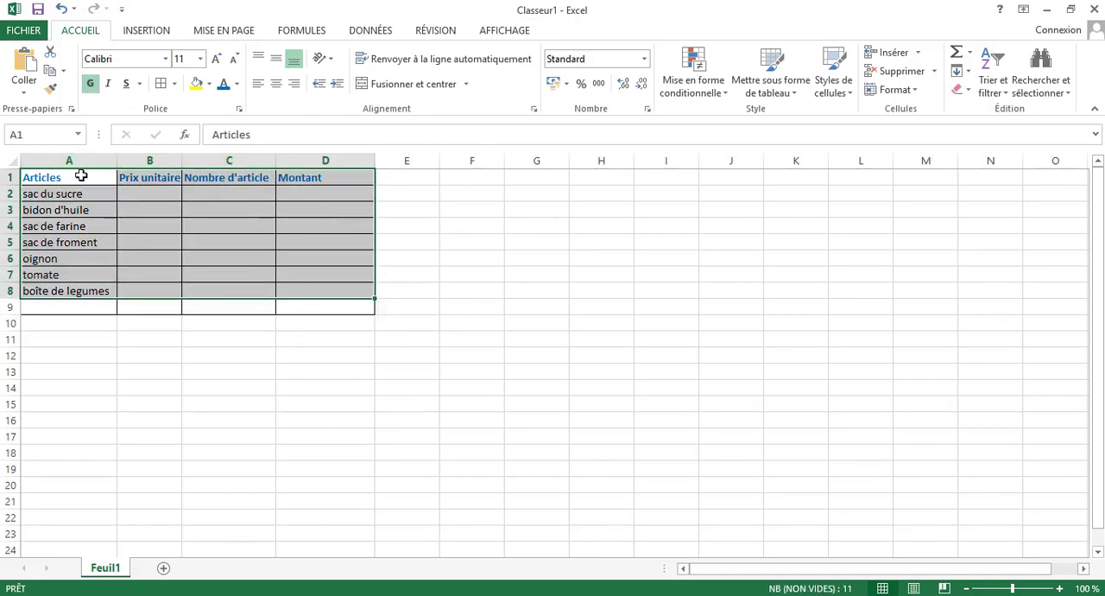
left_click_drag(81, 175, 291, 301)
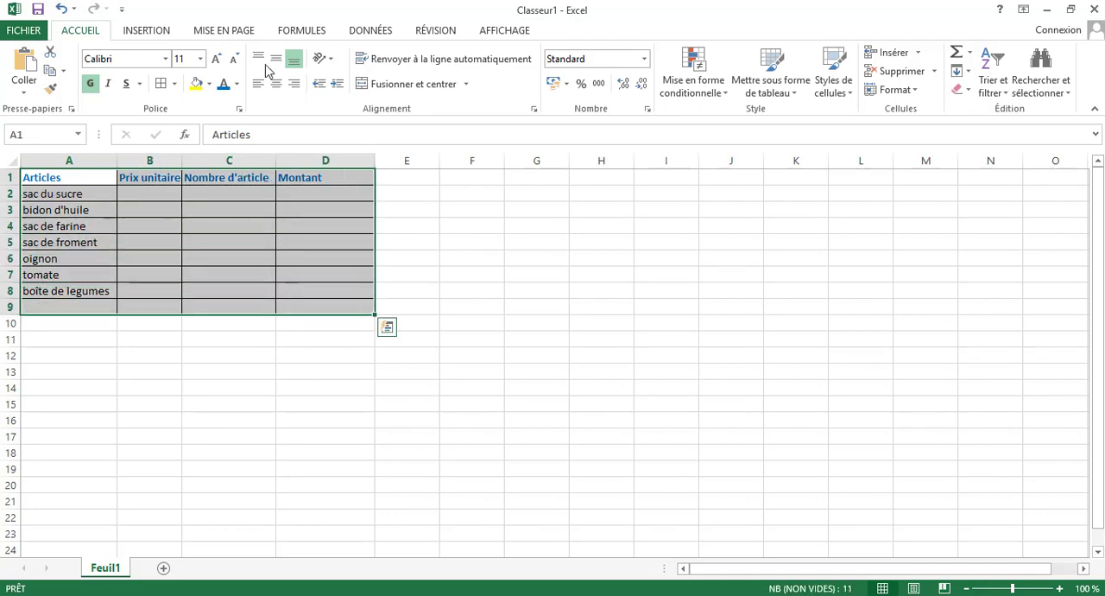
left_click(166, 60)
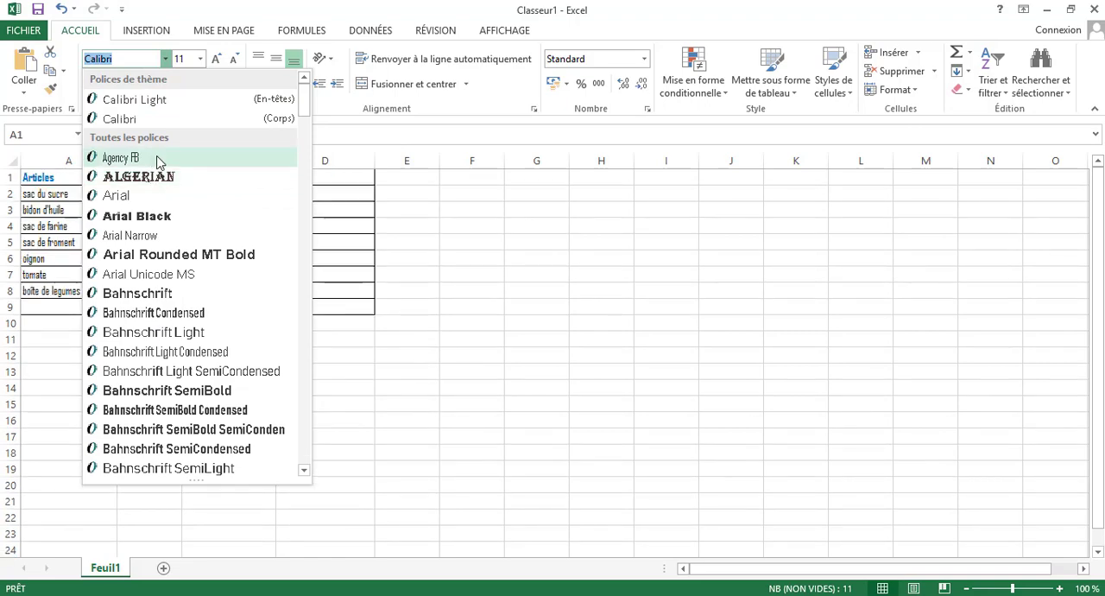
left_click(184, 314)
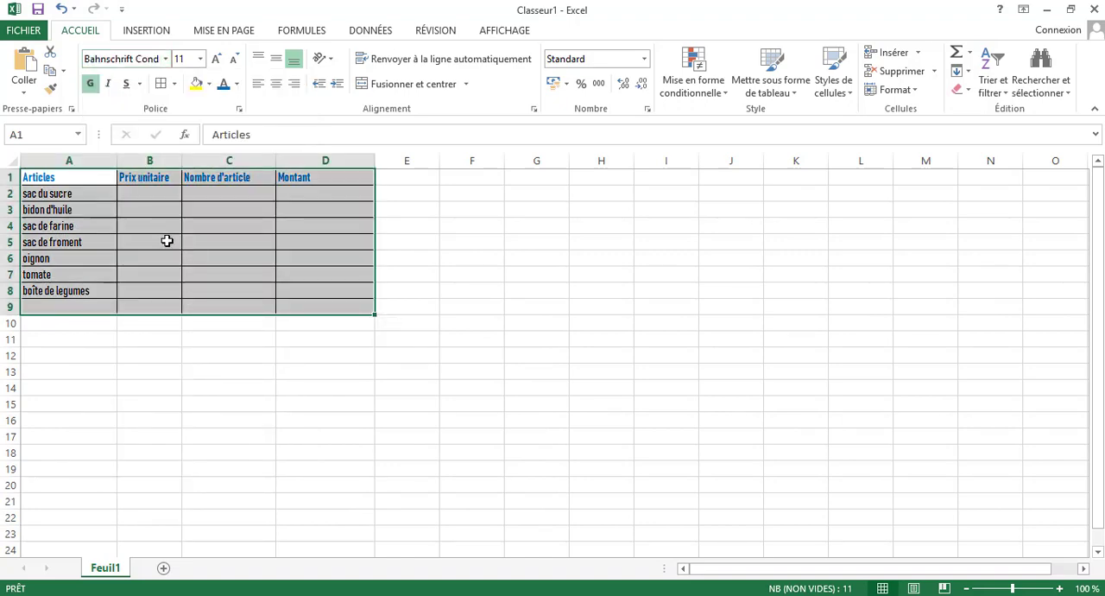
Increase the font size of headers A1:D1 to 16 and widen columns B and C to fit their header text.
left_click(84, 180)
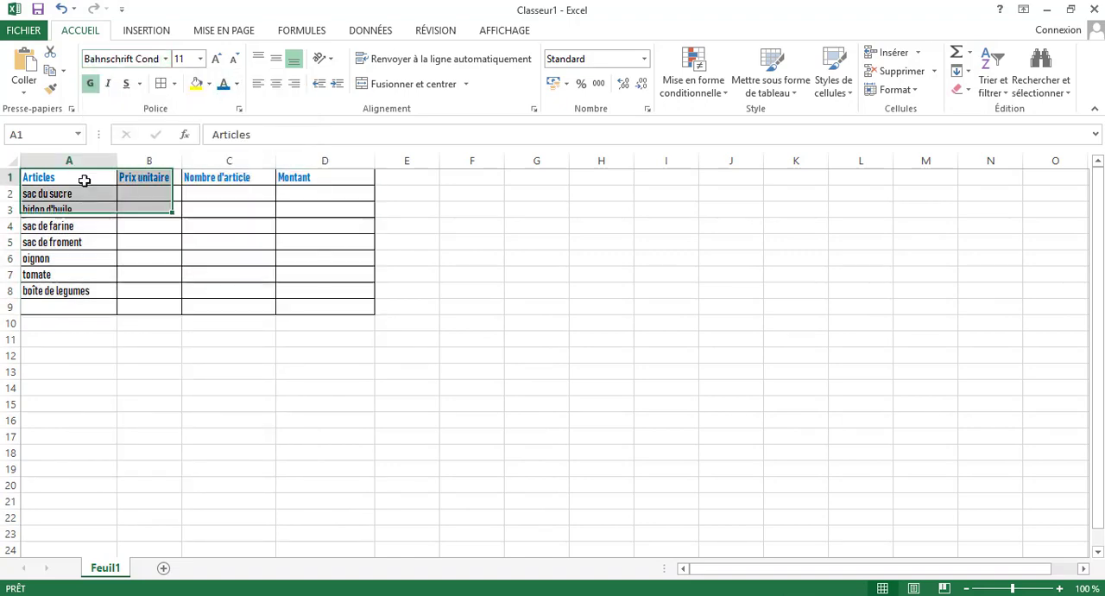
left_click_drag(130, 182, 326, 179)
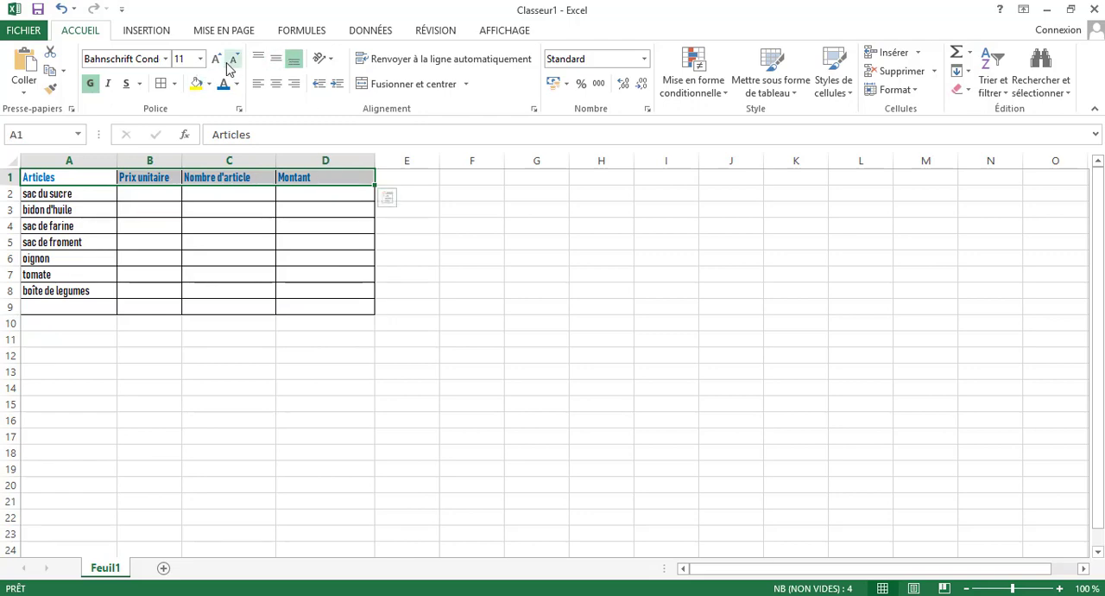
left_click(217, 64)
left_click(217, 65)
left_click(216, 65)
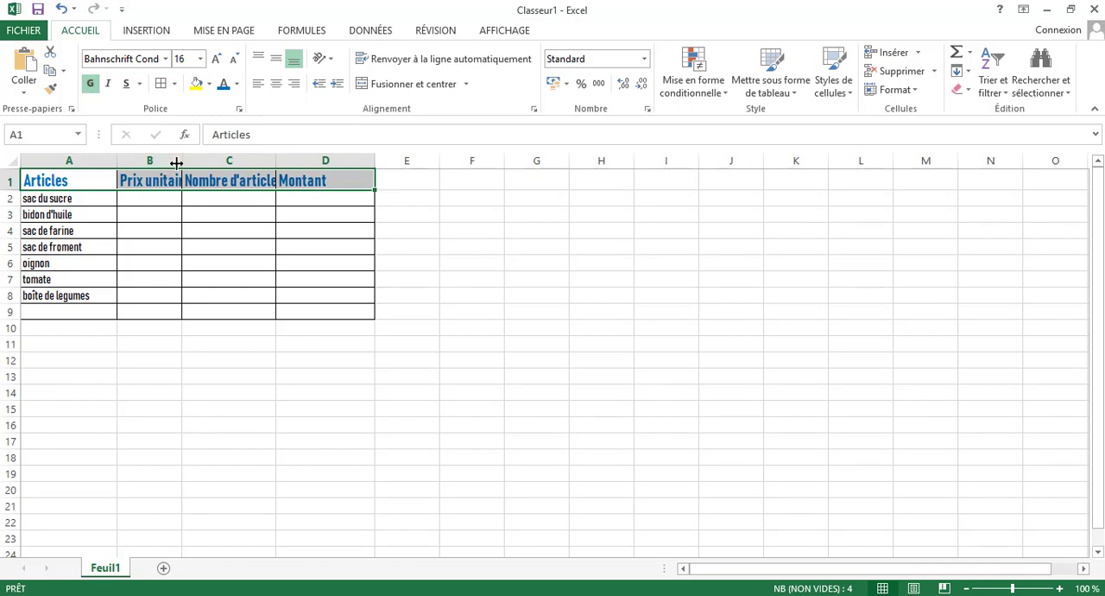
left_click_drag(186, 161, 225, 162)
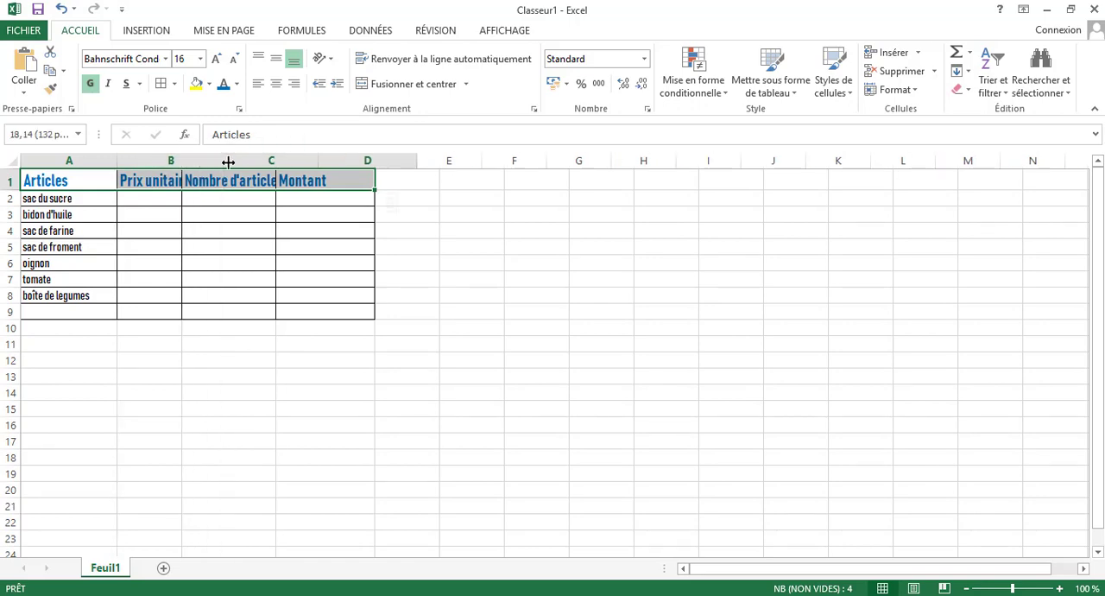
left_click_drag(317, 163, 357, 165)
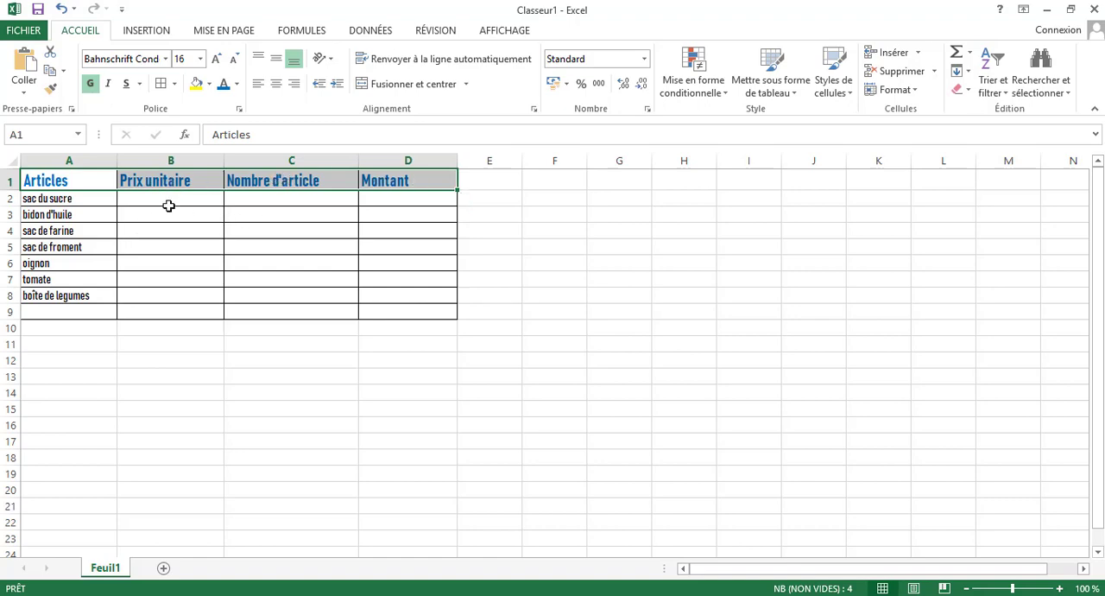
Enter the unit prices 10000 for sac du sucre, 5000 for bidon d'huile and 7000 for sac de farine in B2:B4.
left_click(167, 200)
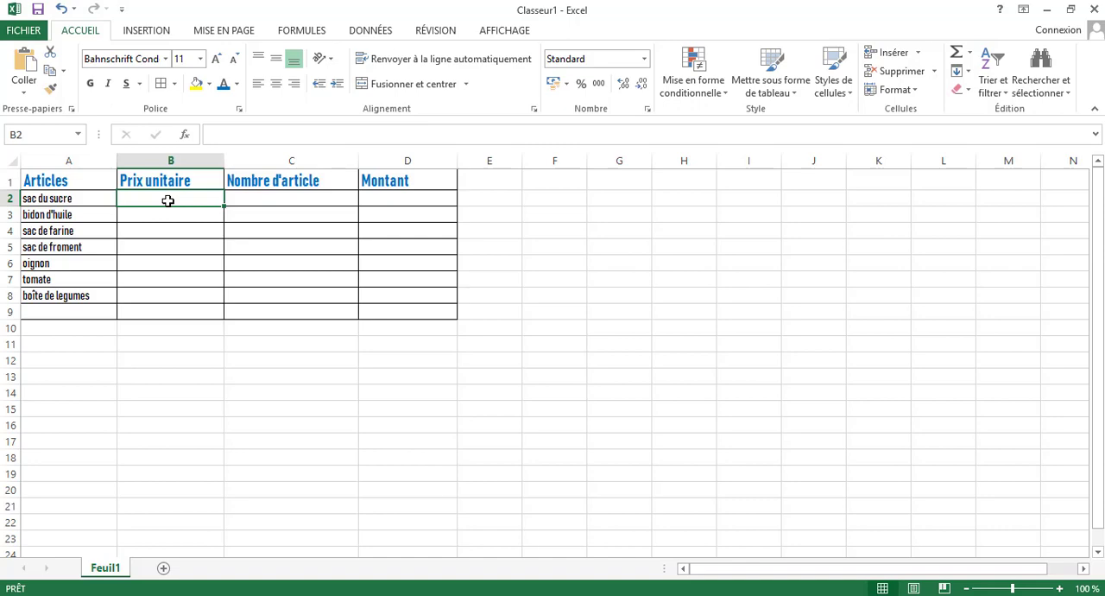
type("10000")
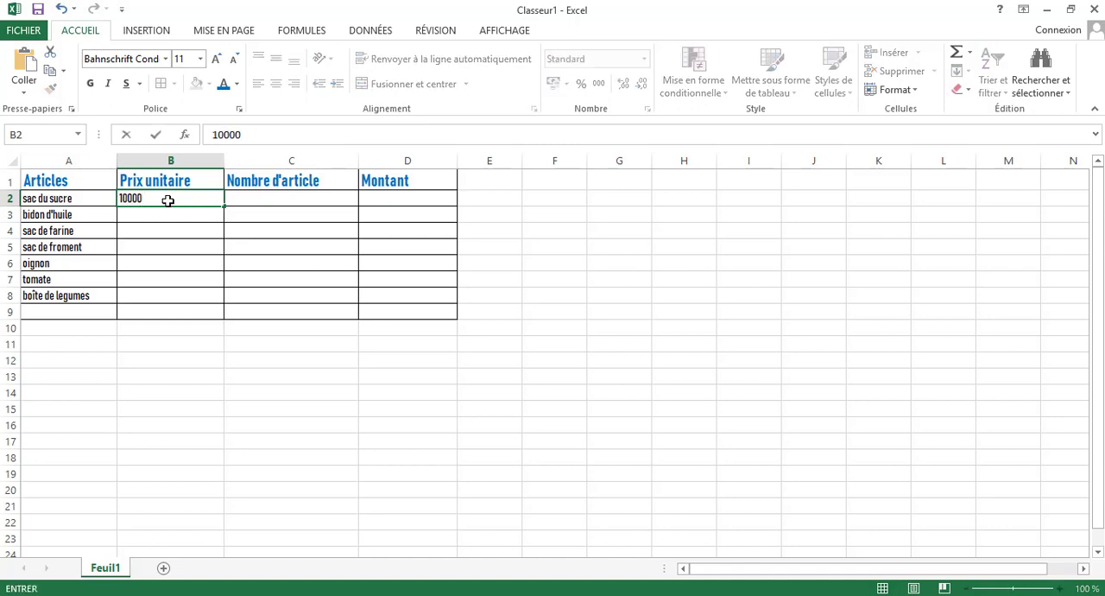
key("Return")
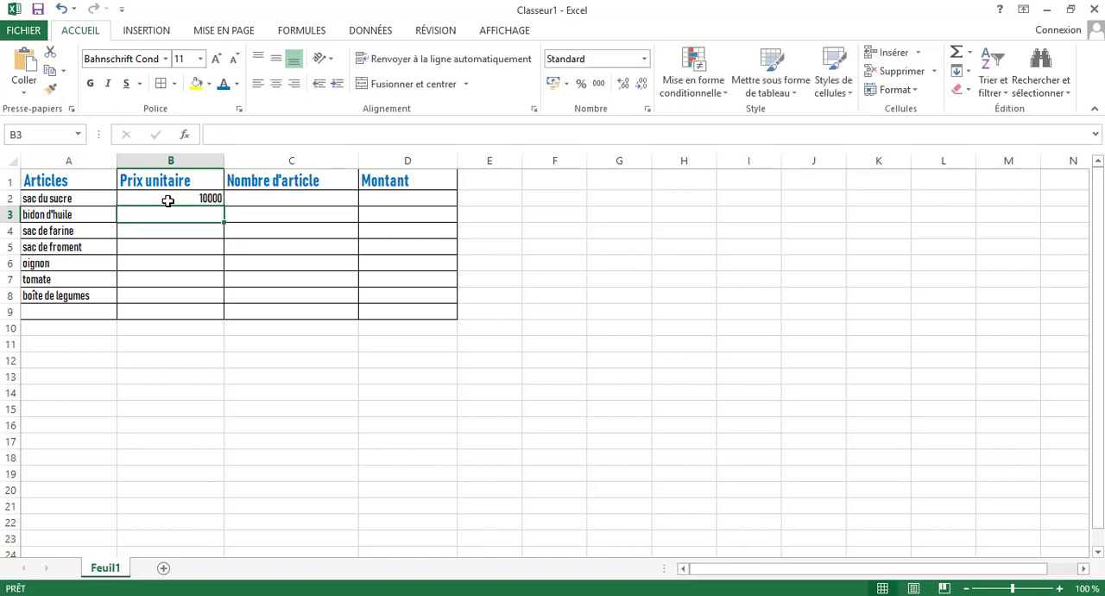
type("5000")
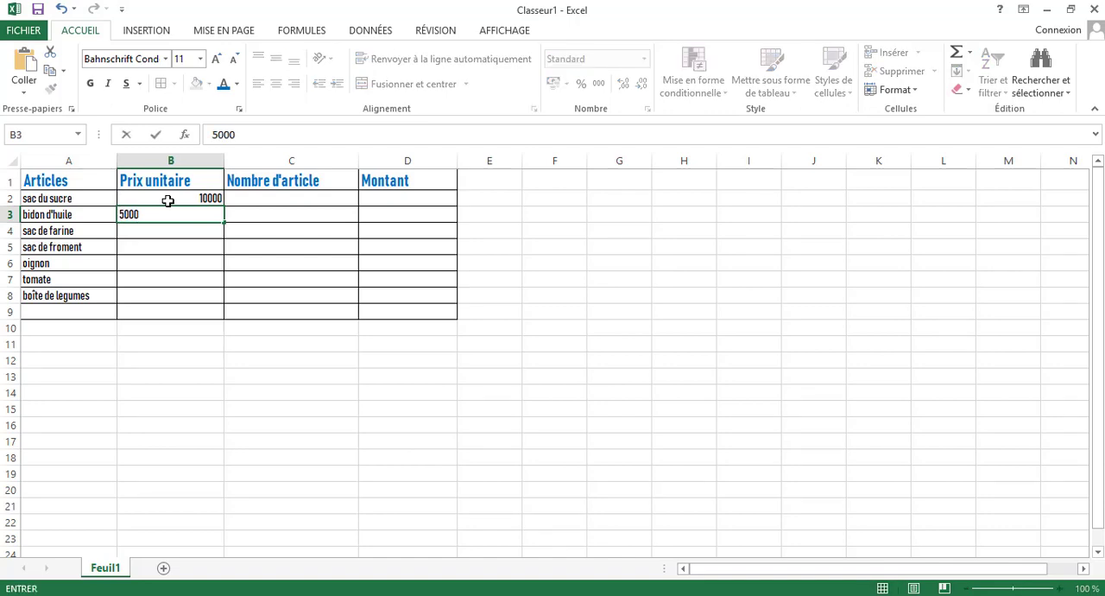
key("Return")
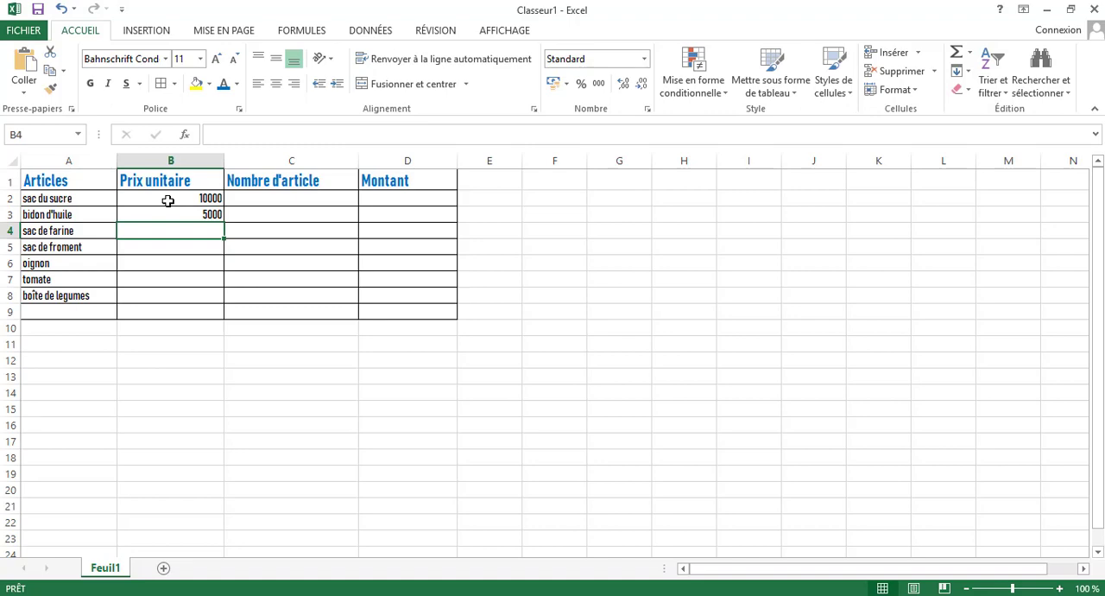
type("7000")
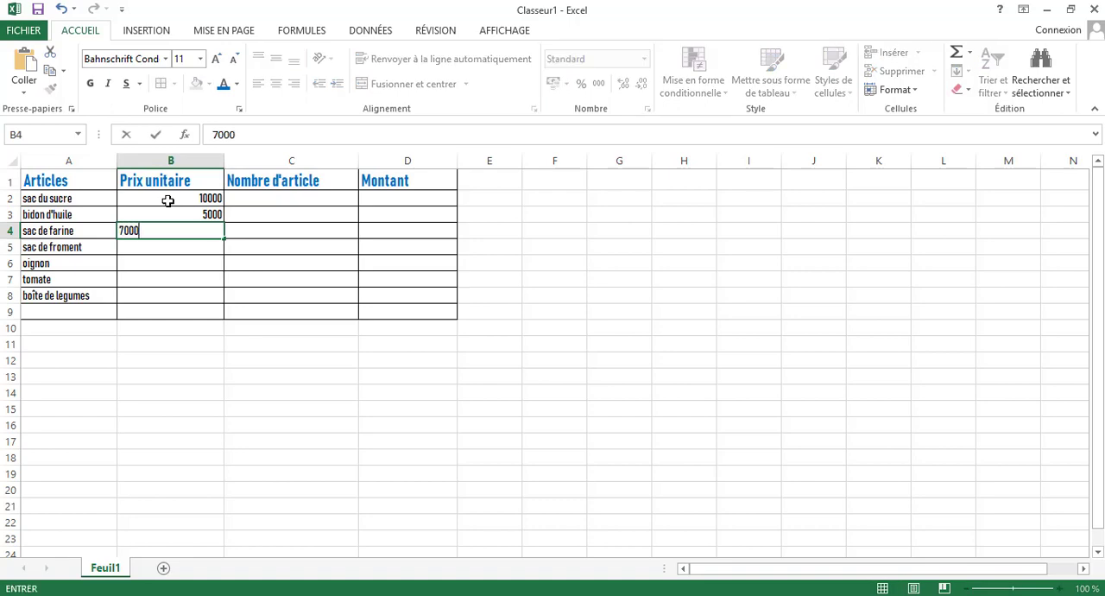
key("Return")
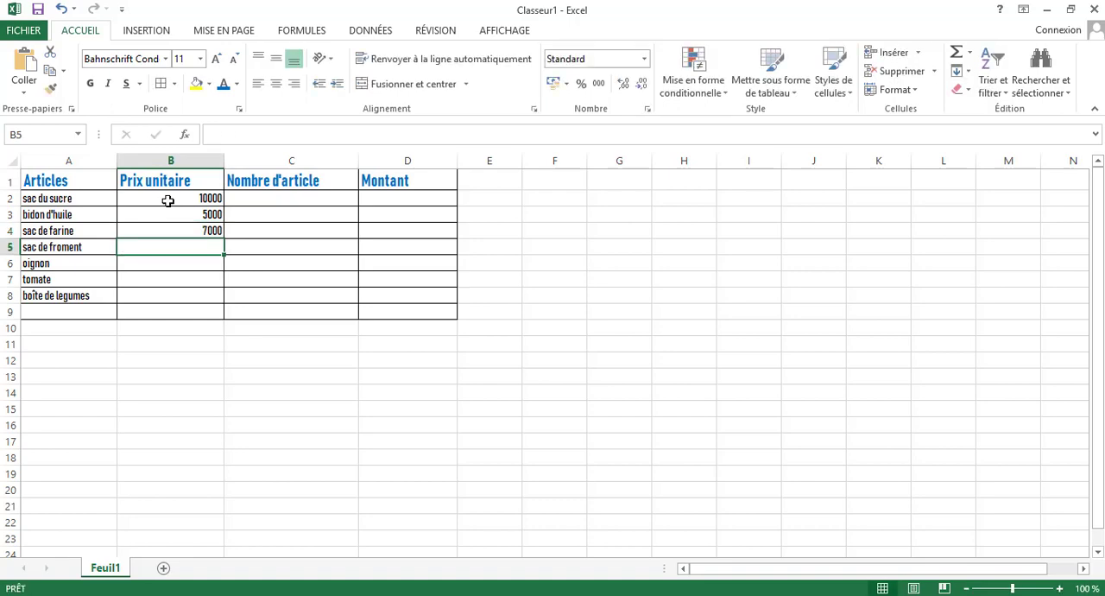
Enter the unit prices 6500 for sac de froment, 500 for oignon, 500 for tomate and 2000 for boîte de legumes in B5:B8.
type("6500")
key("Return")
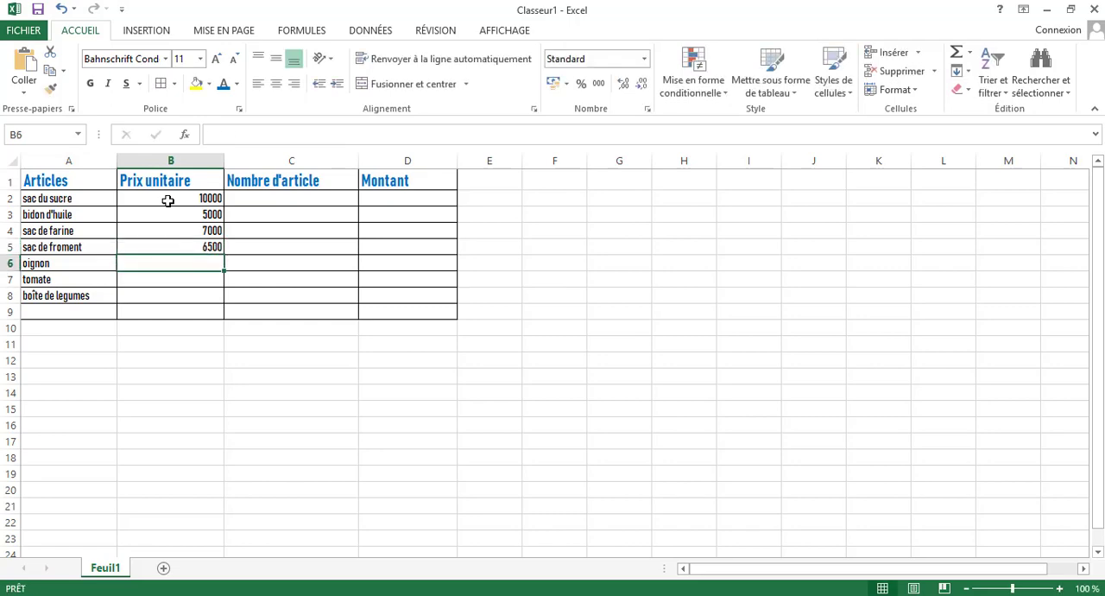
type("5")
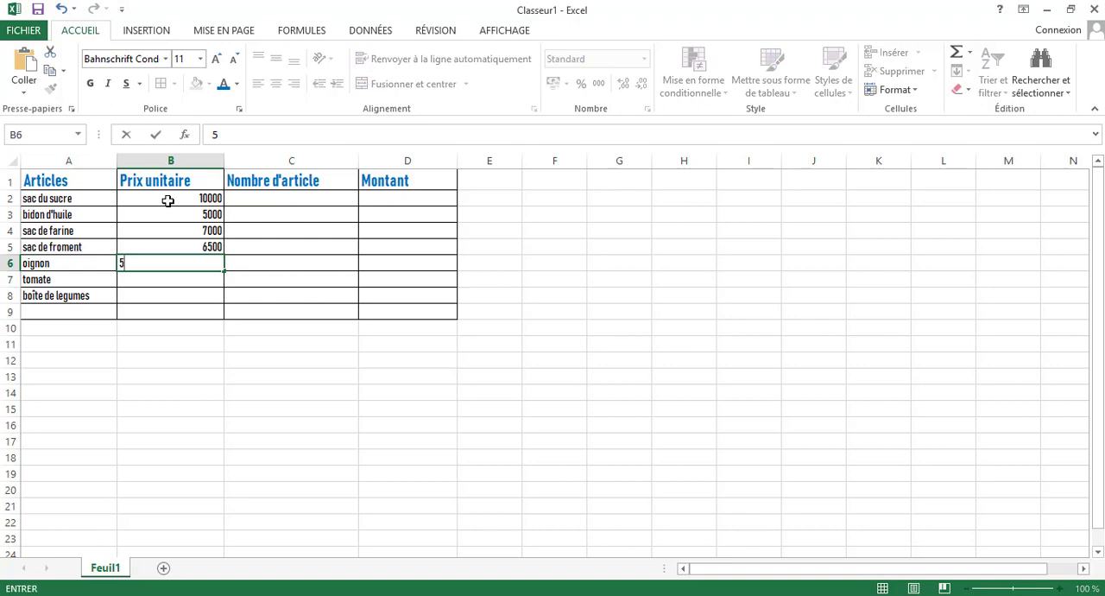
type("00")
key("Return")
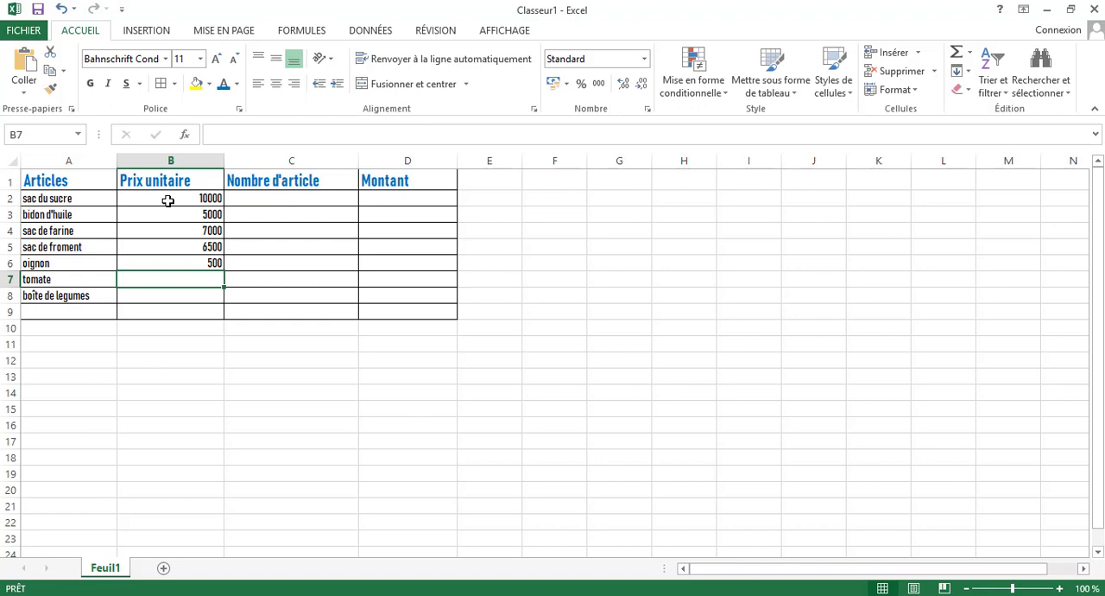
type("500")
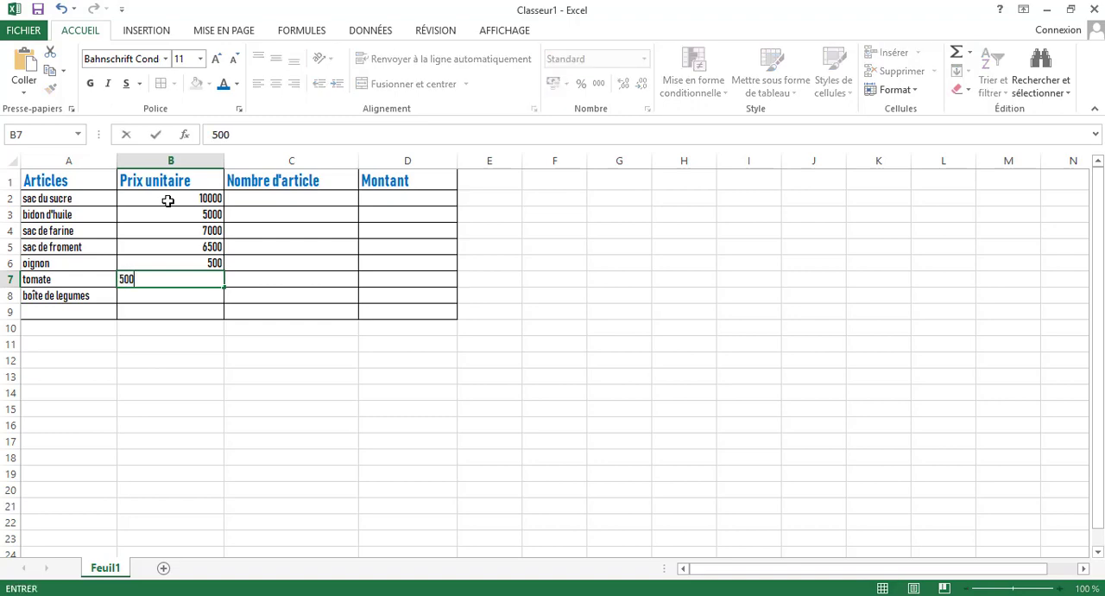
key("Return")
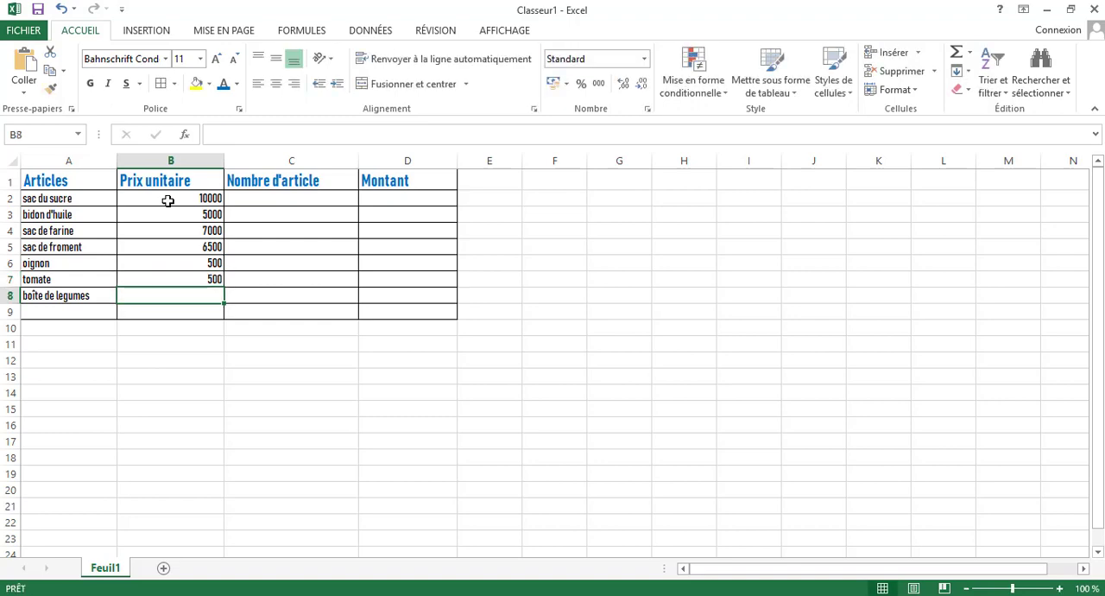
type("2")
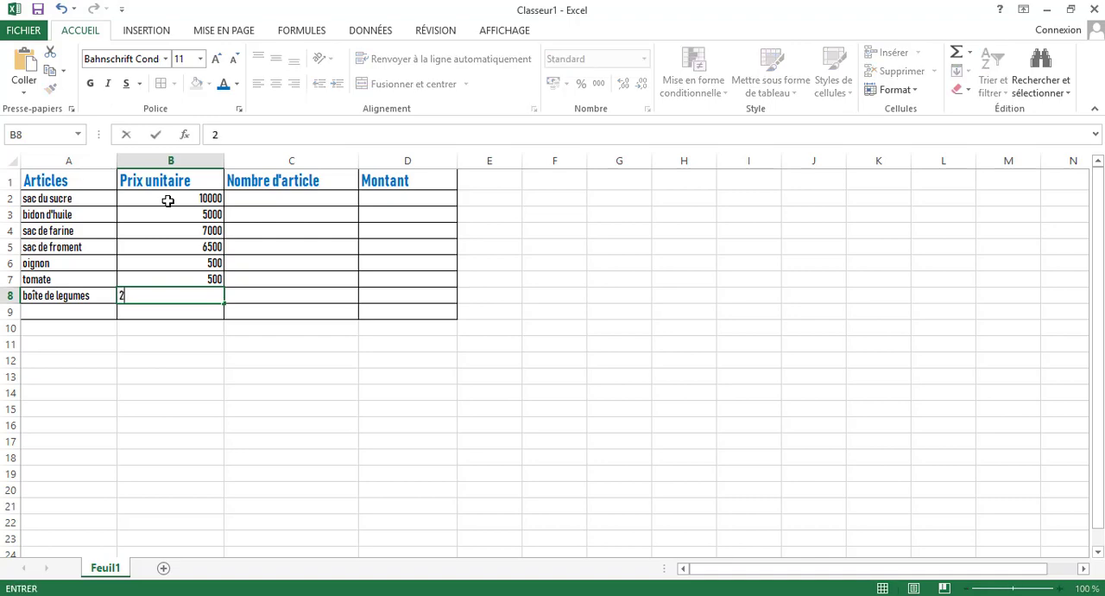
type("000")
key("Tab")
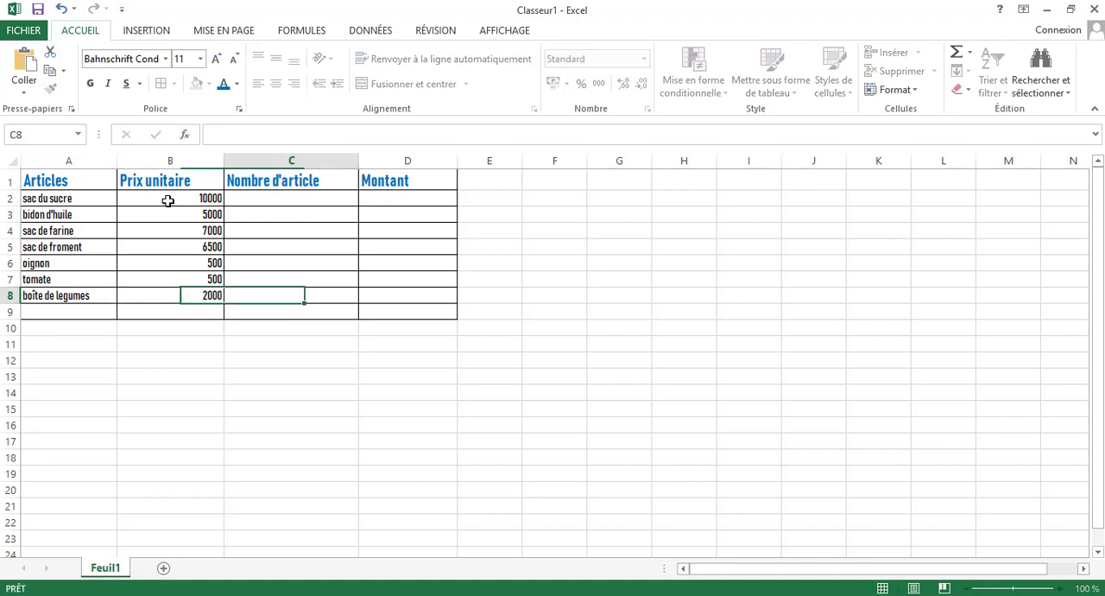
Enter the article quantities 4, 8, 10 and 5 in C2:C5, from sac du sucre to sac de froment.
key("Up")
key("Up")
key("Up")
key("Up")
key("Up")
key("Up")
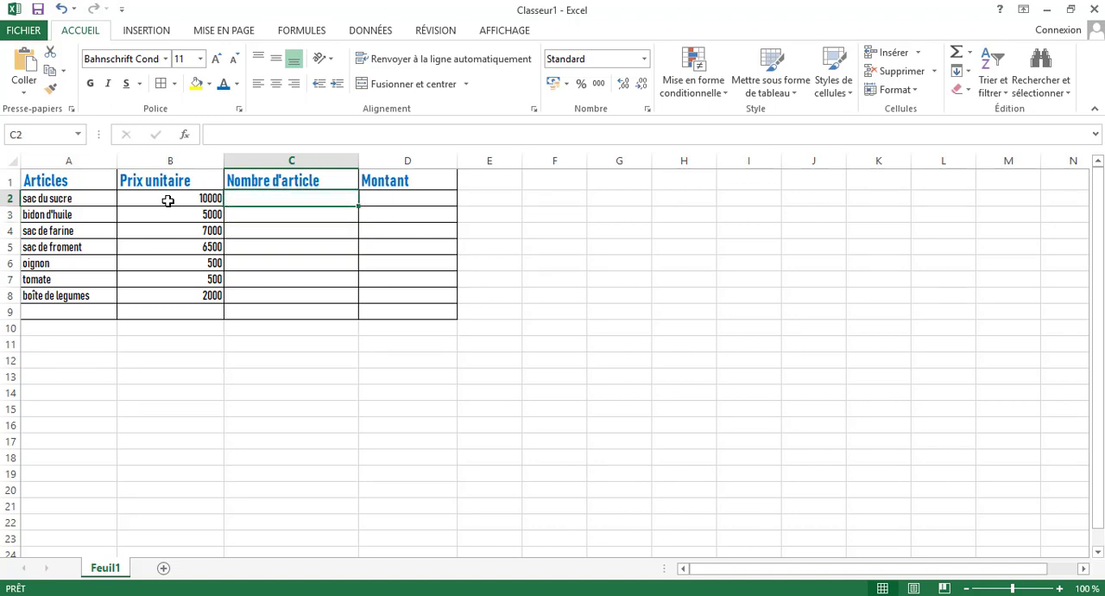
type("4")
key("Return")
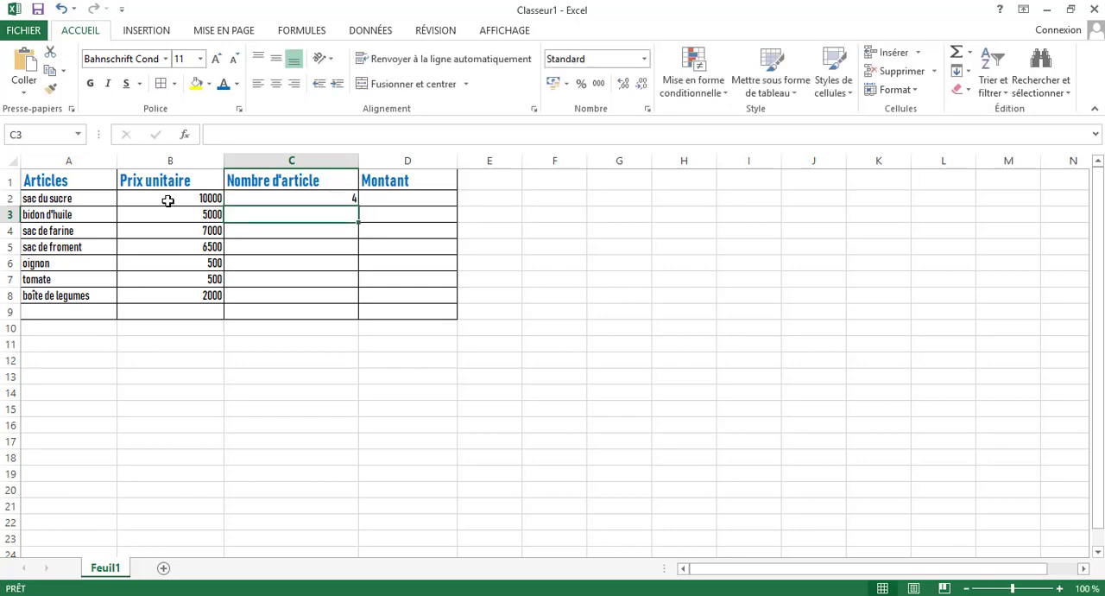
type("8")
key("Return")
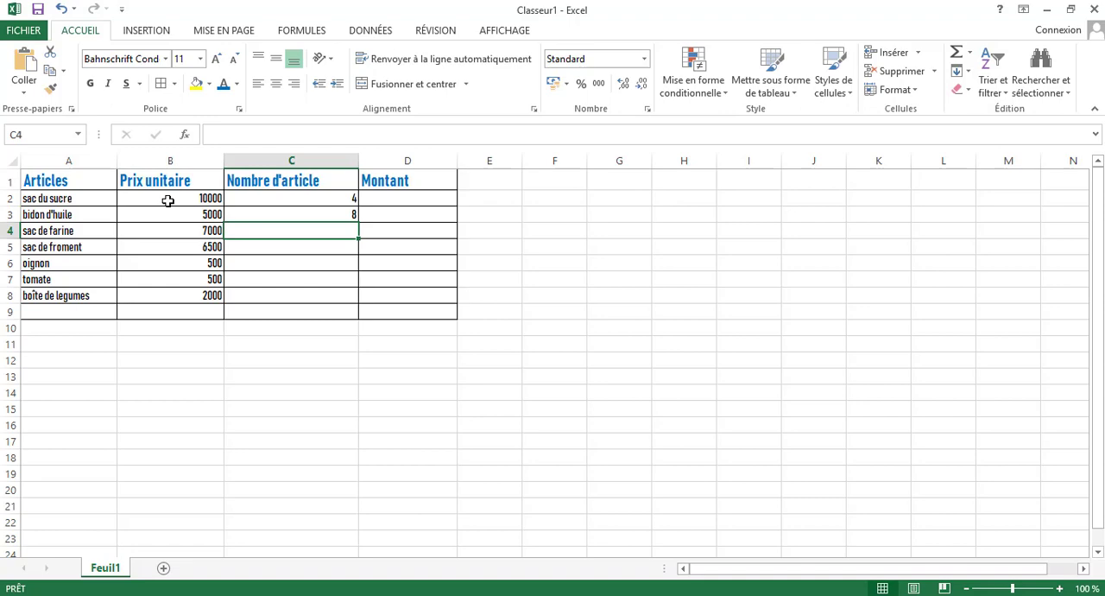
type("10")
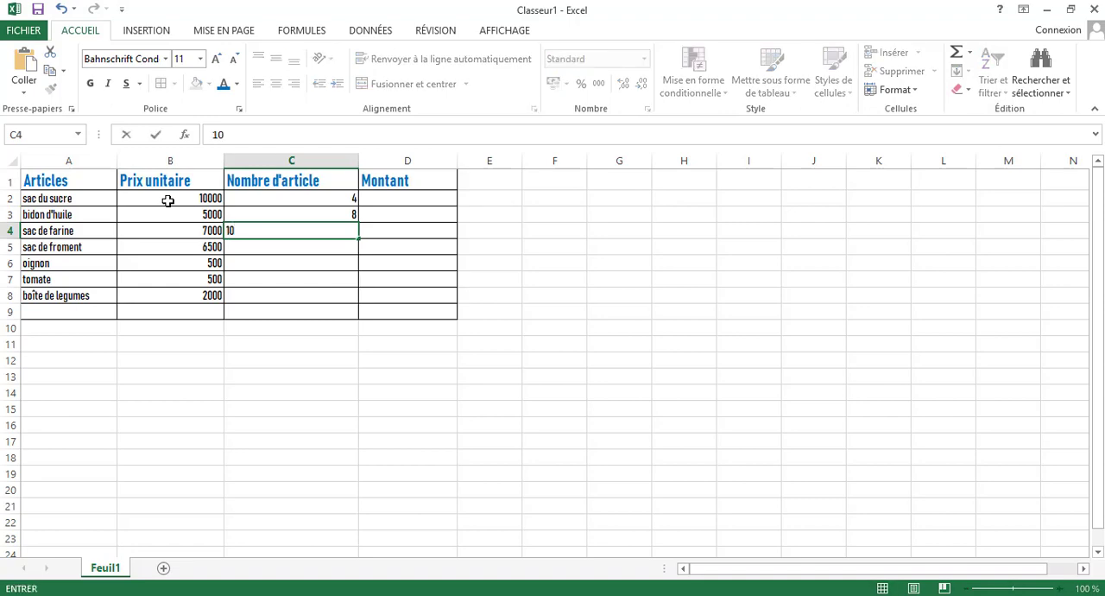
key("Return")
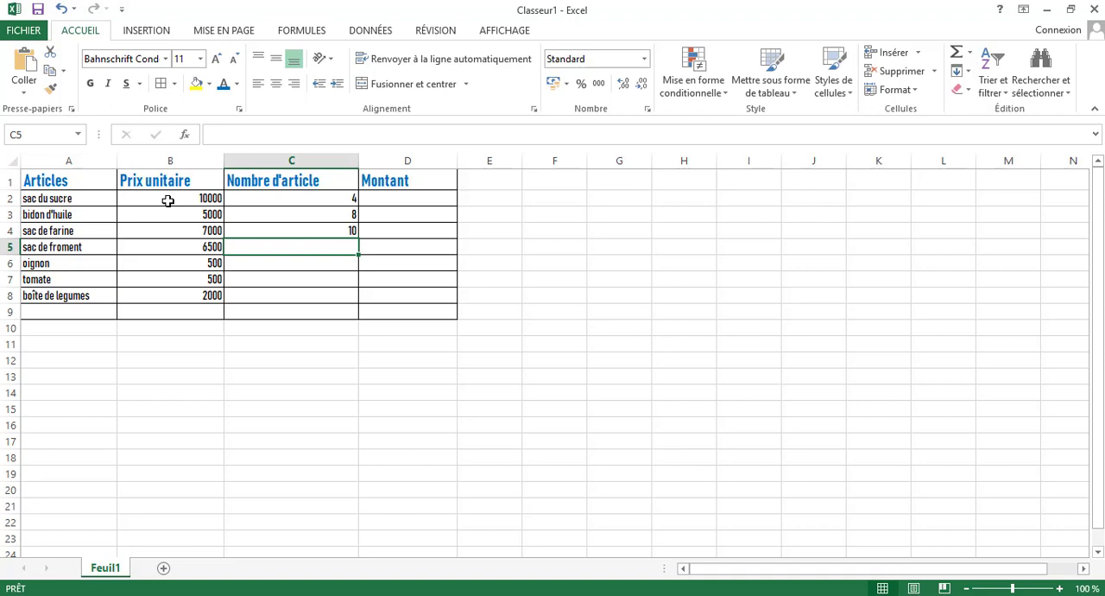
type("5")
key("Return")
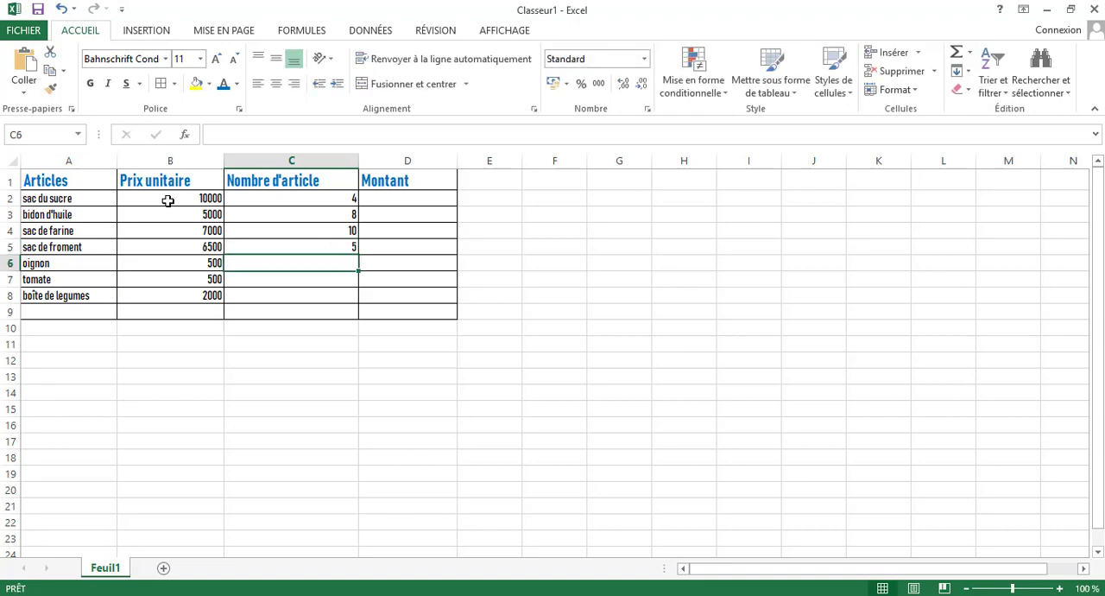
Enter the article quantities 30 for oignon, 40 for tomate and 6 for boîte de legumes in C6:C8.
type("7")
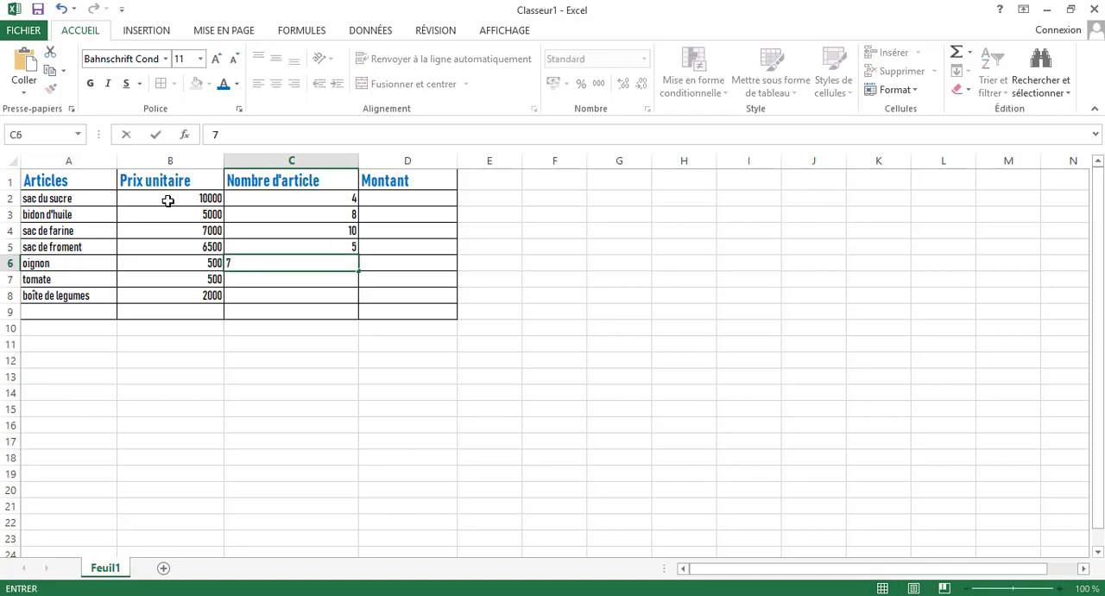
key("BackSpace")
type("30")
key("ctrl+Return")
key("Return")
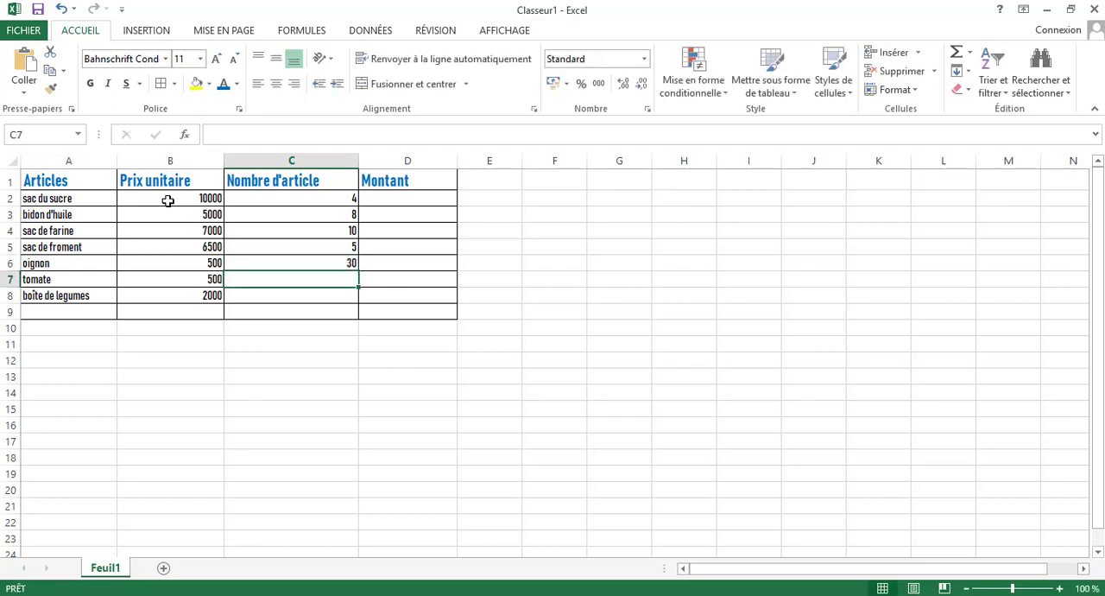
type("40")
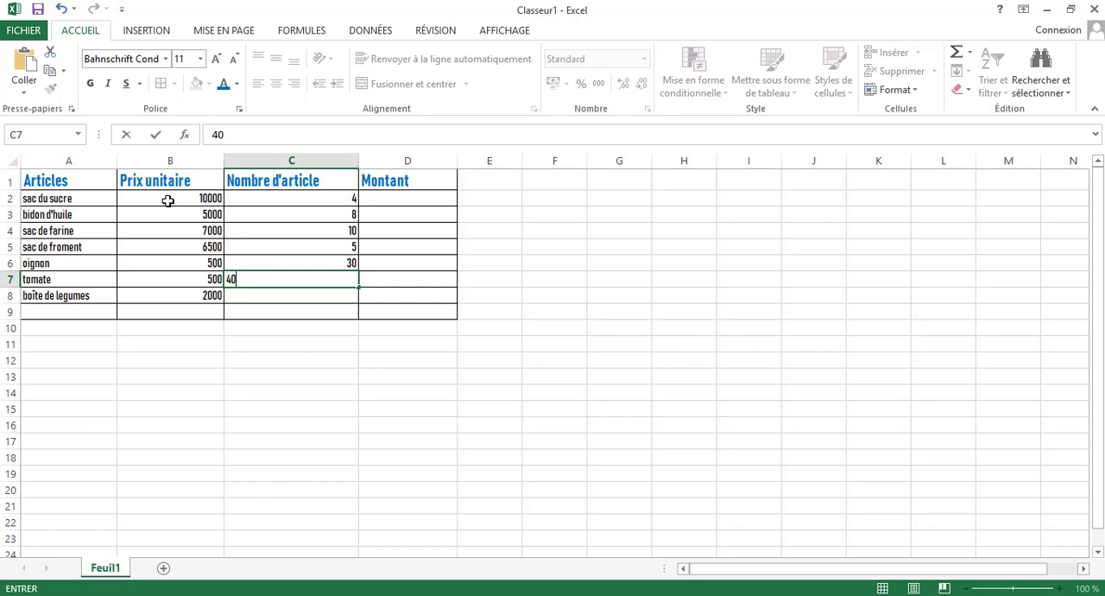
key("Return")
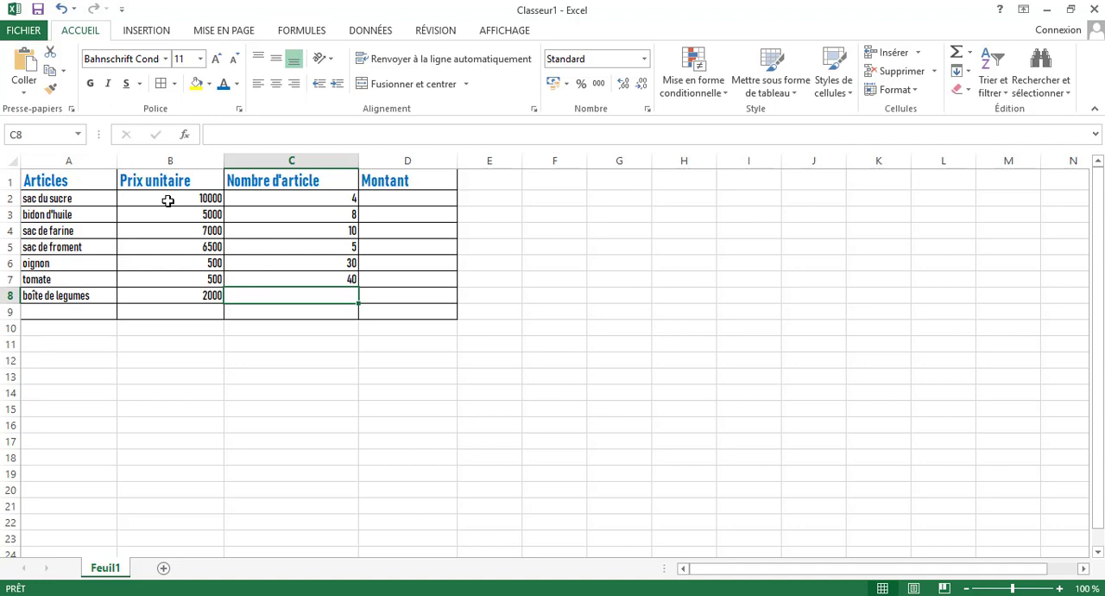
type("6")
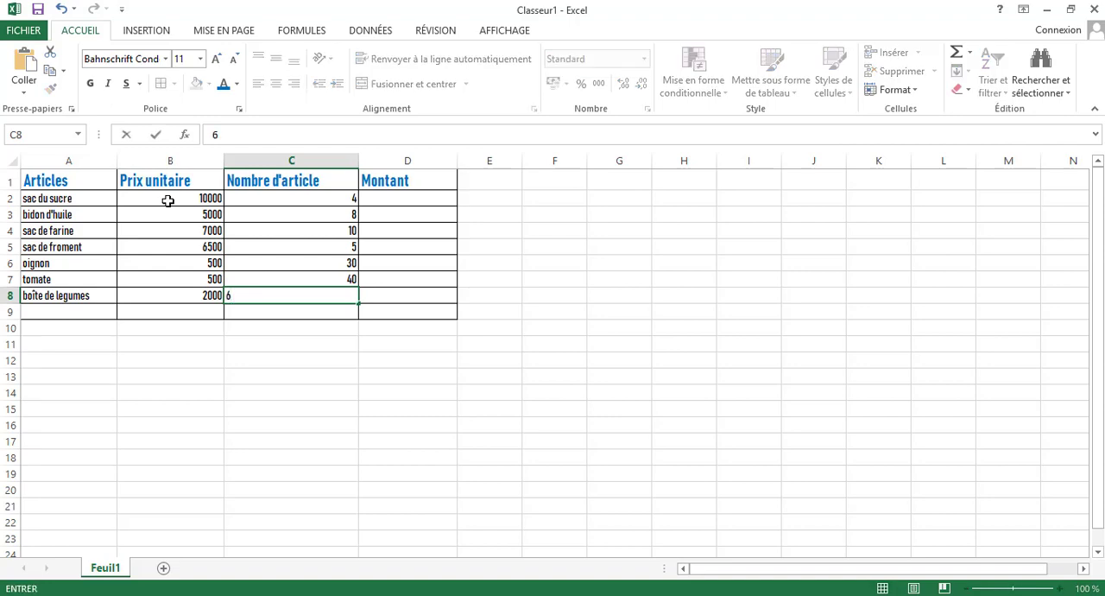
key("Tab")
key("Up")
key("Up")
key("Up")
key("Up")
key("Up")
key("Up")
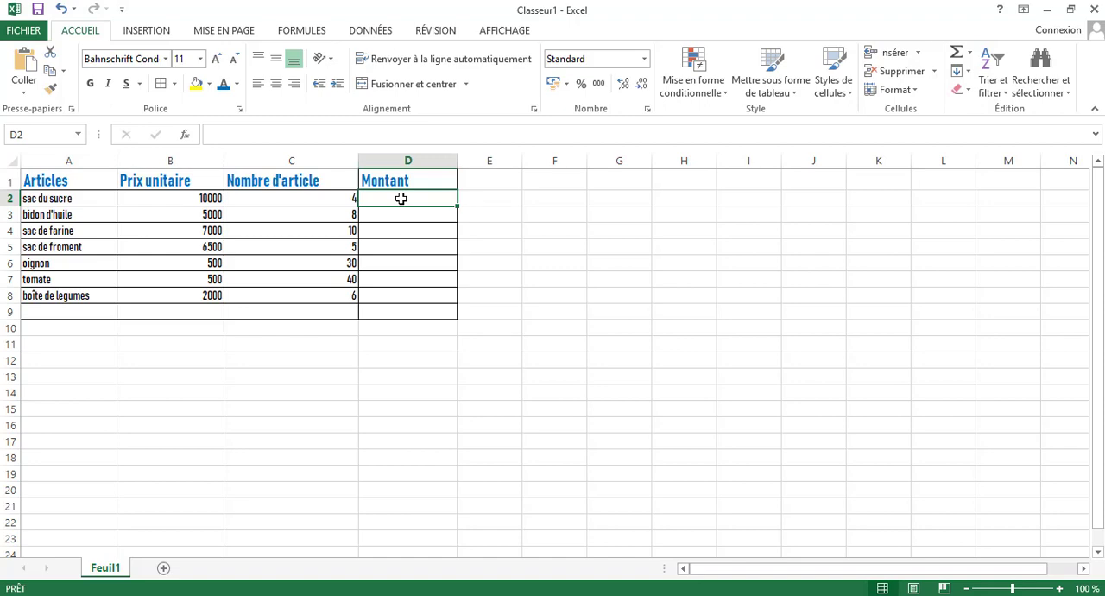
Merge and centre the cells A9:C9 in the last row of the table.
left_click(400, 312)
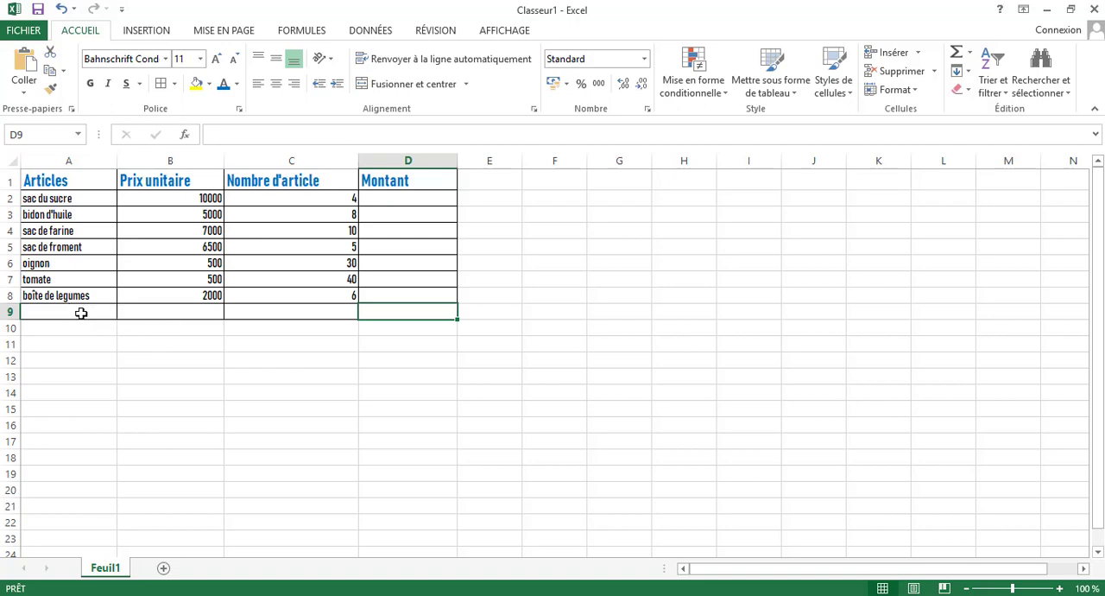
left_click_drag(81, 313, 254, 314)
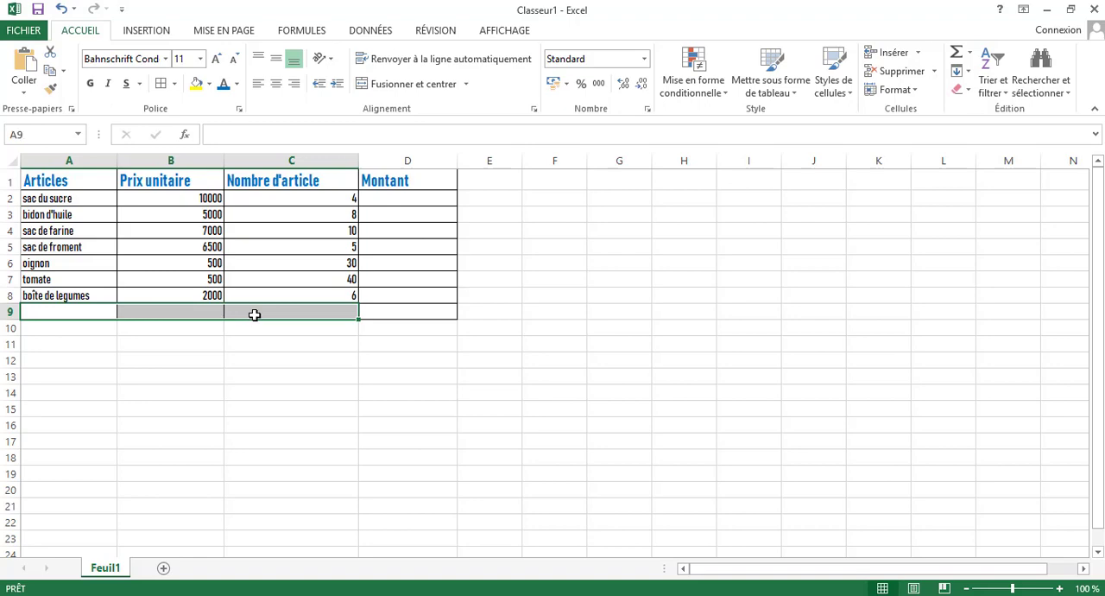
left_click(465, 85)
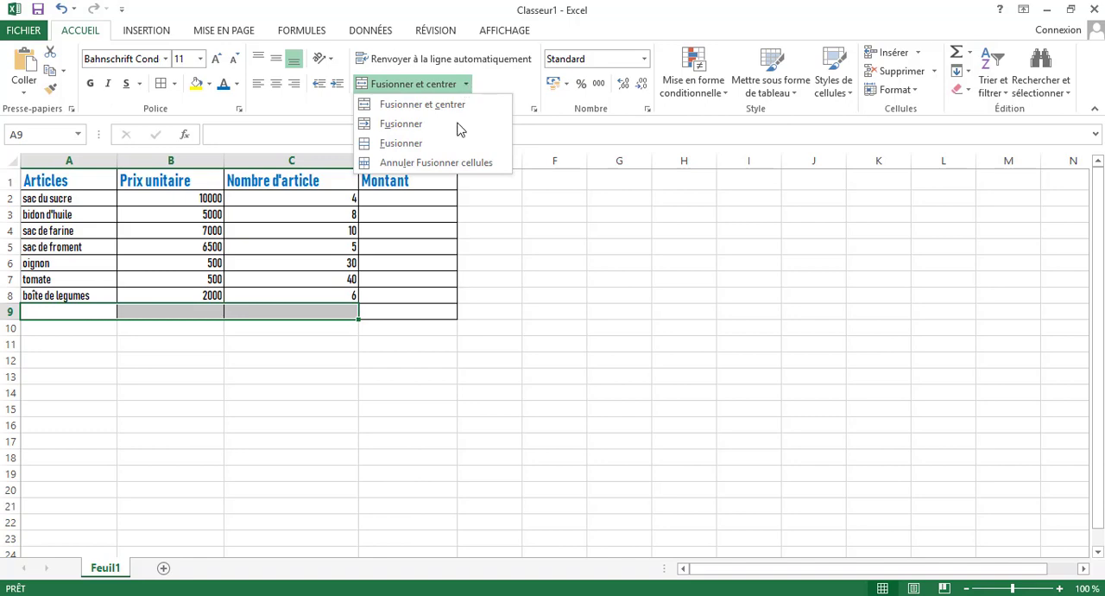
left_click(418, 125)
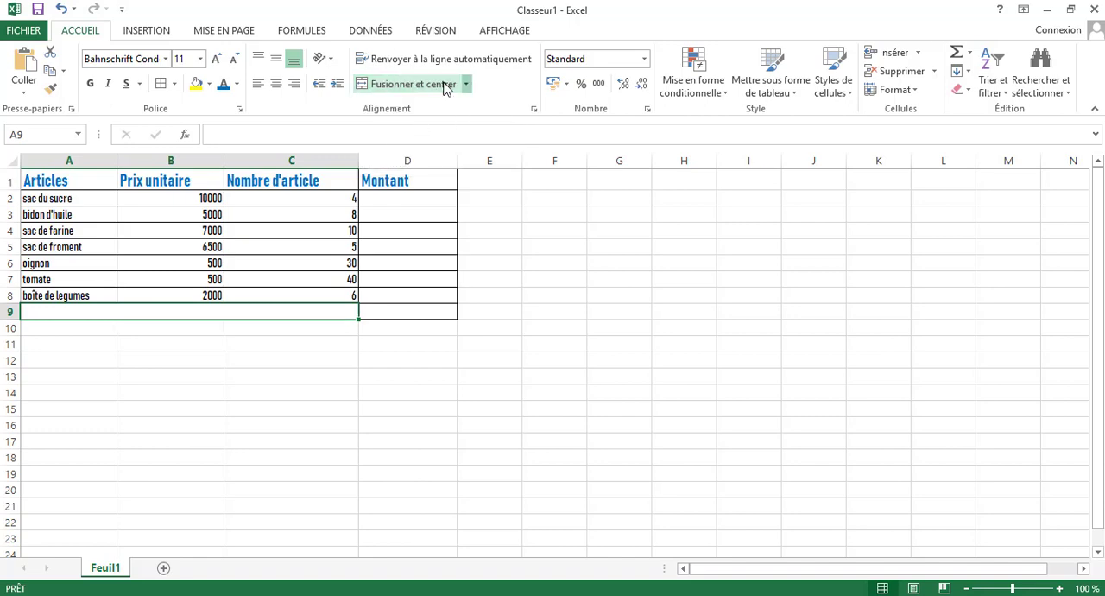
left_click(424, 87)
left_click(428, 89)
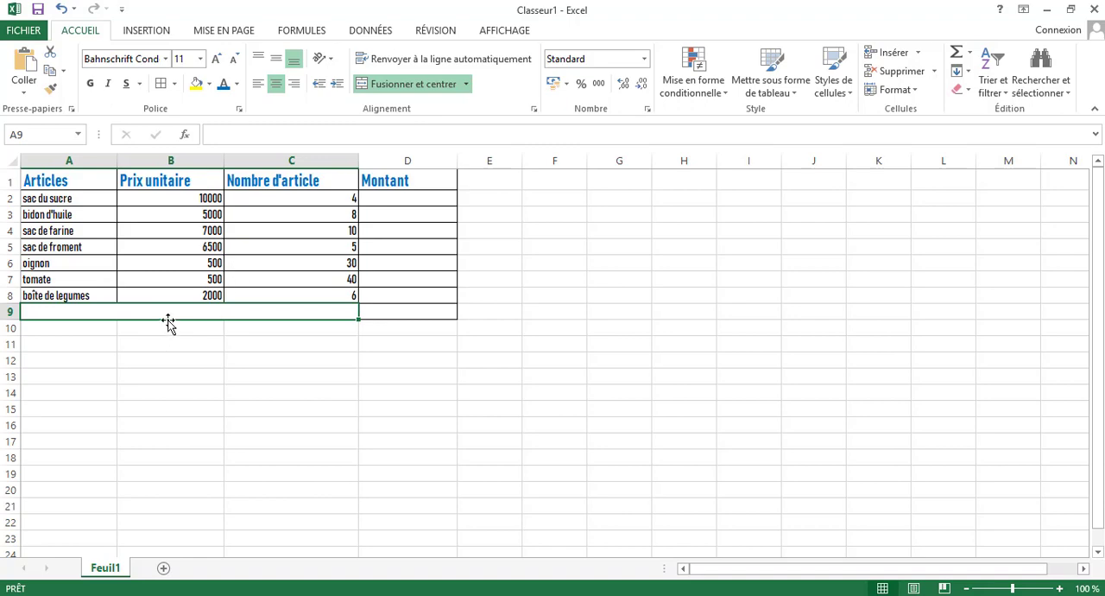
Enter the label Total in the merged cell A9:C9.
type("T")
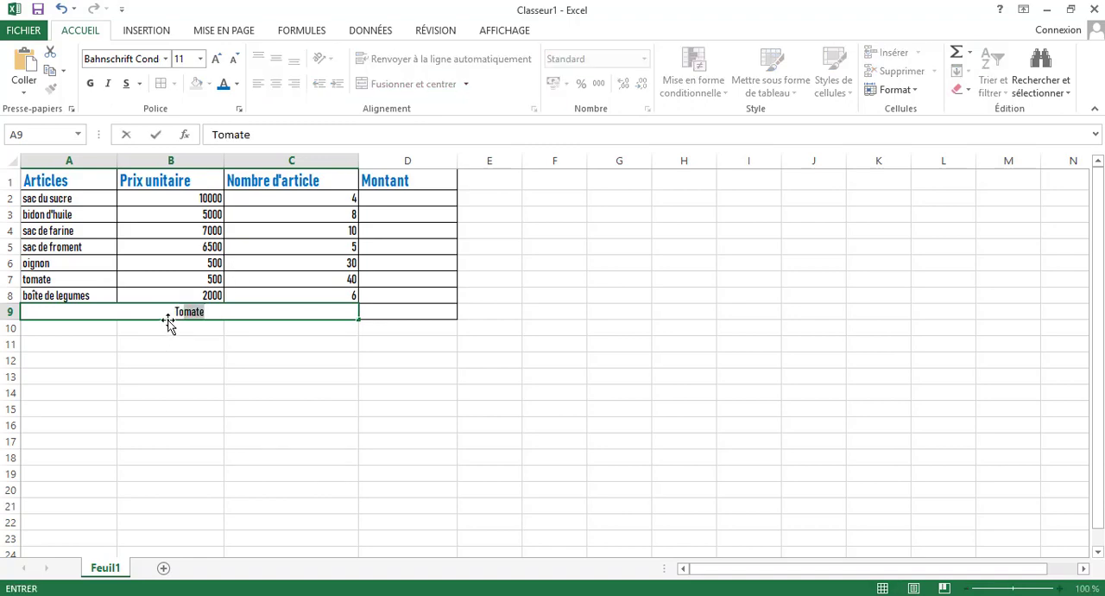
type("otal")
left_click(158, 340)
Increase the font size of the Total label to 22 and make it bold.
left_click(160, 313)
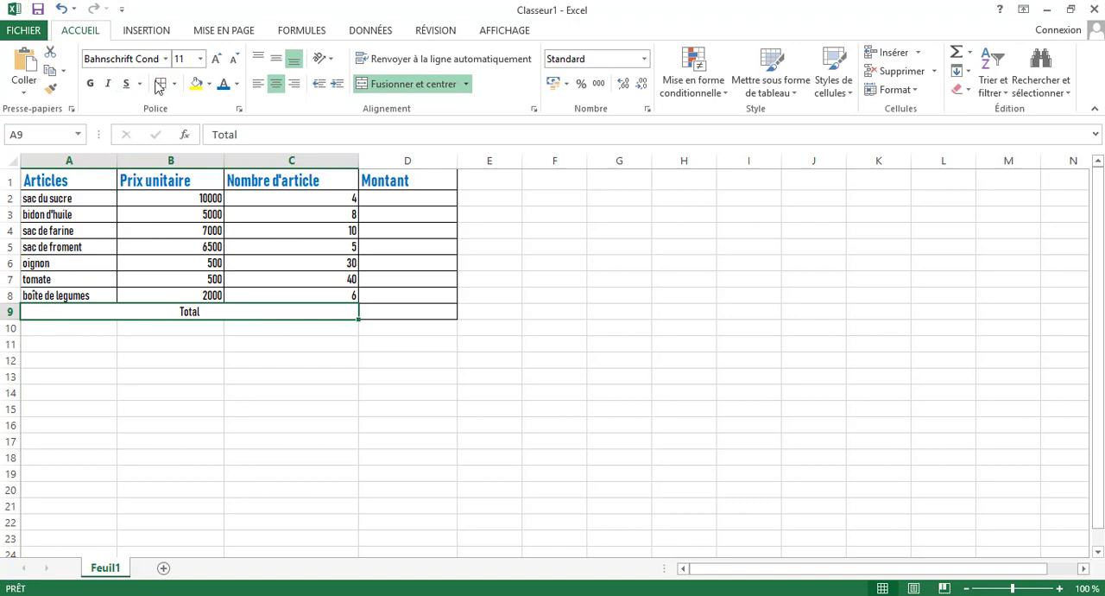
left_click(215, 59)
left_click(216, 59)
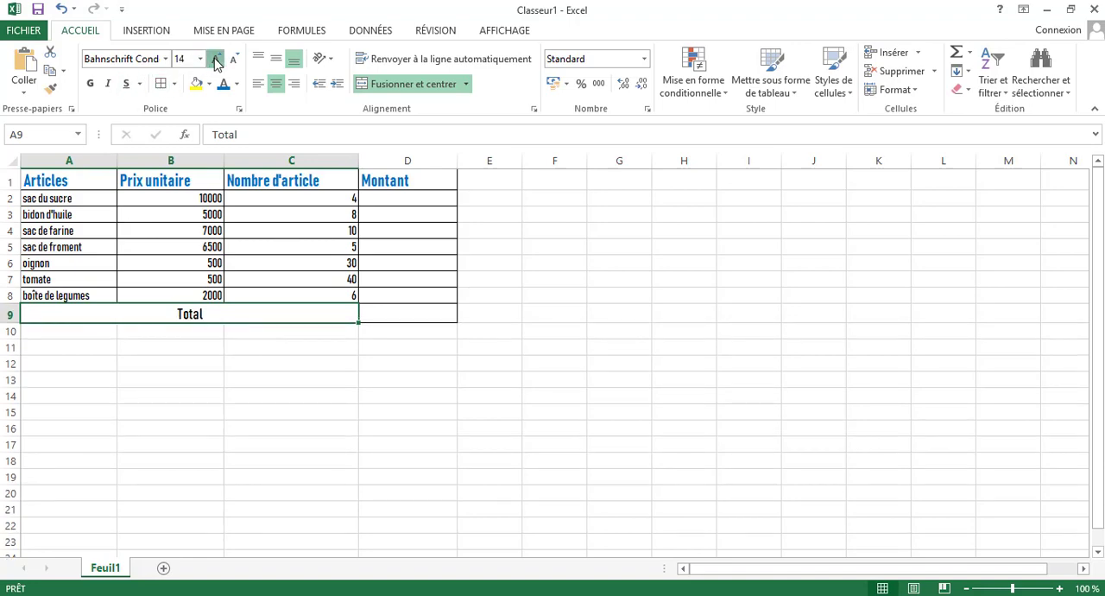
left_click(216, 59)
left_click(216, 59)
left_click(216, 59)
left_click(216, 59)
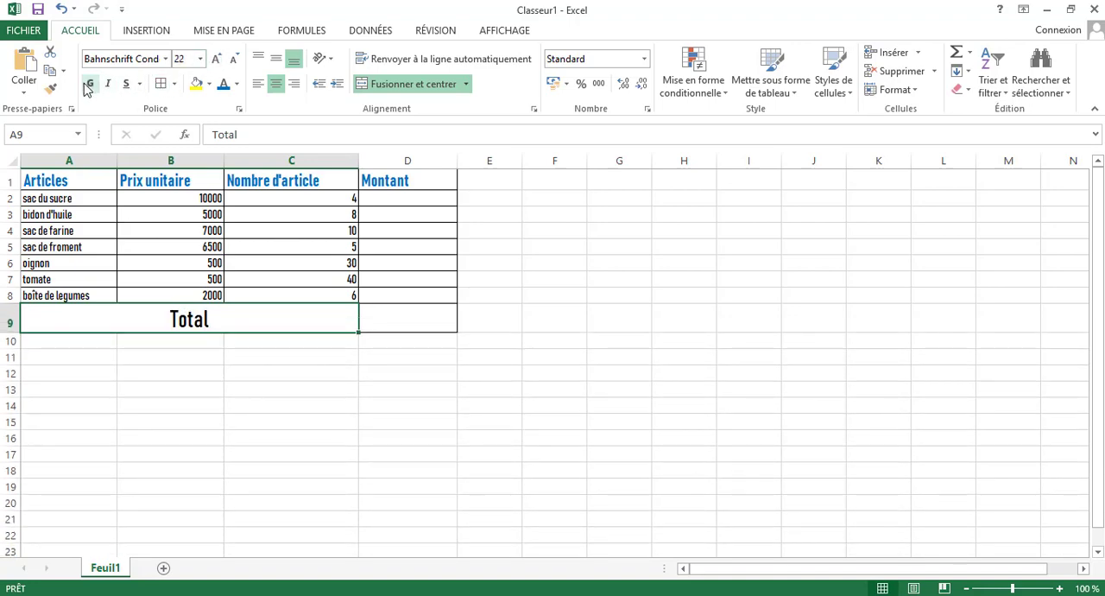
left_click(88, 86)
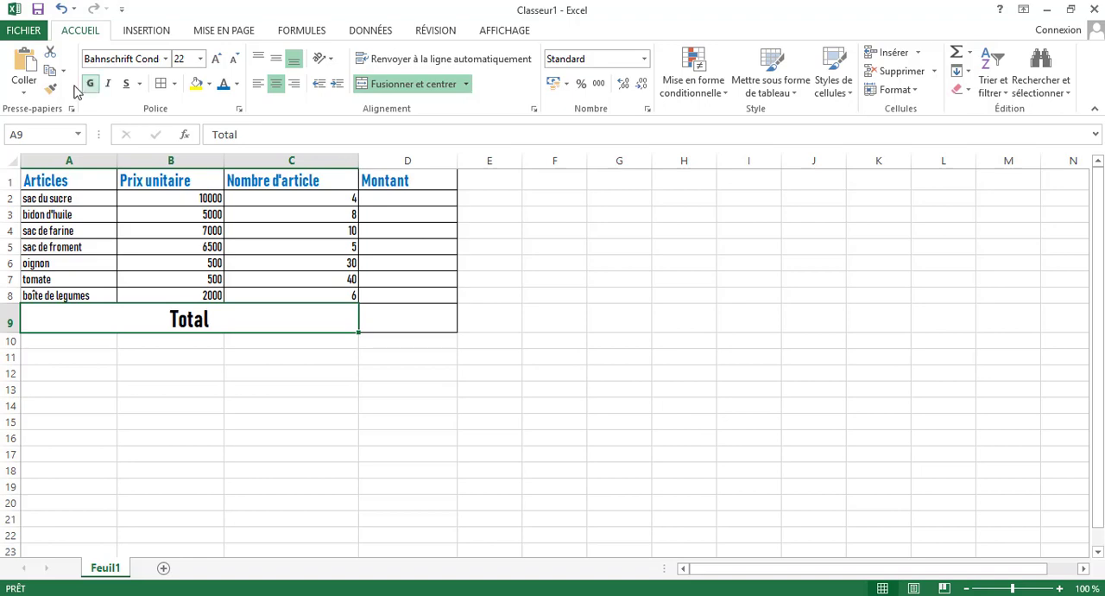
left_click(368, 316)
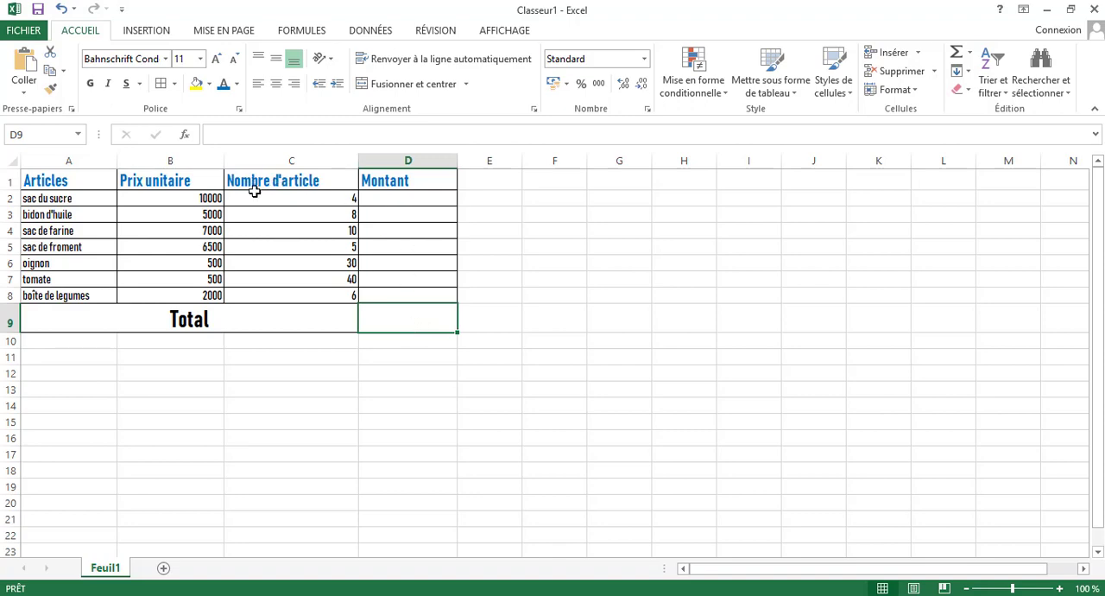
left_click(405, 203)
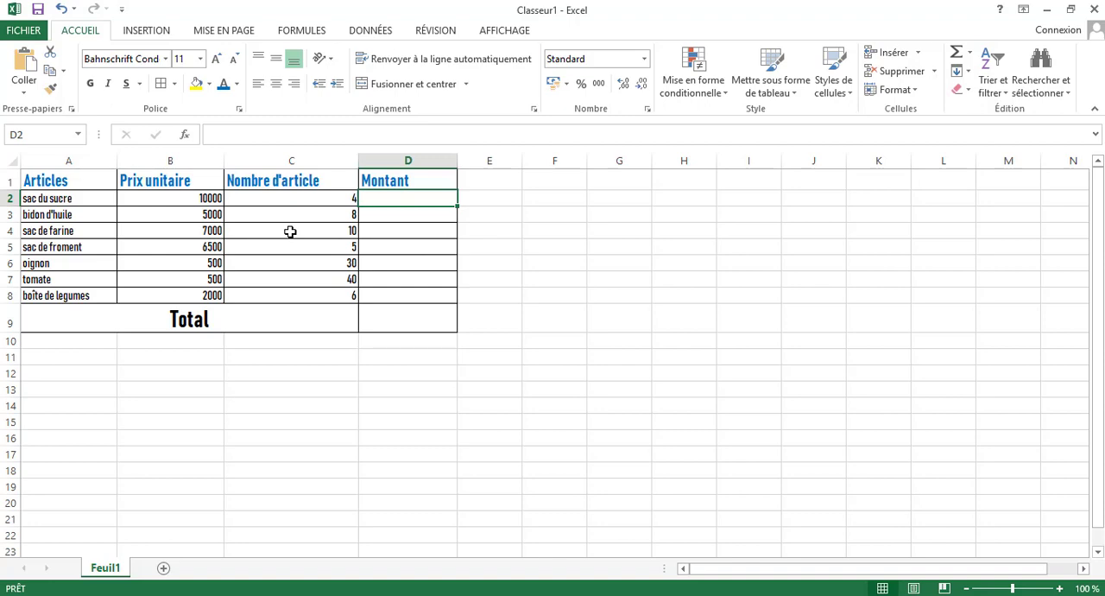
left_click(257, 199)
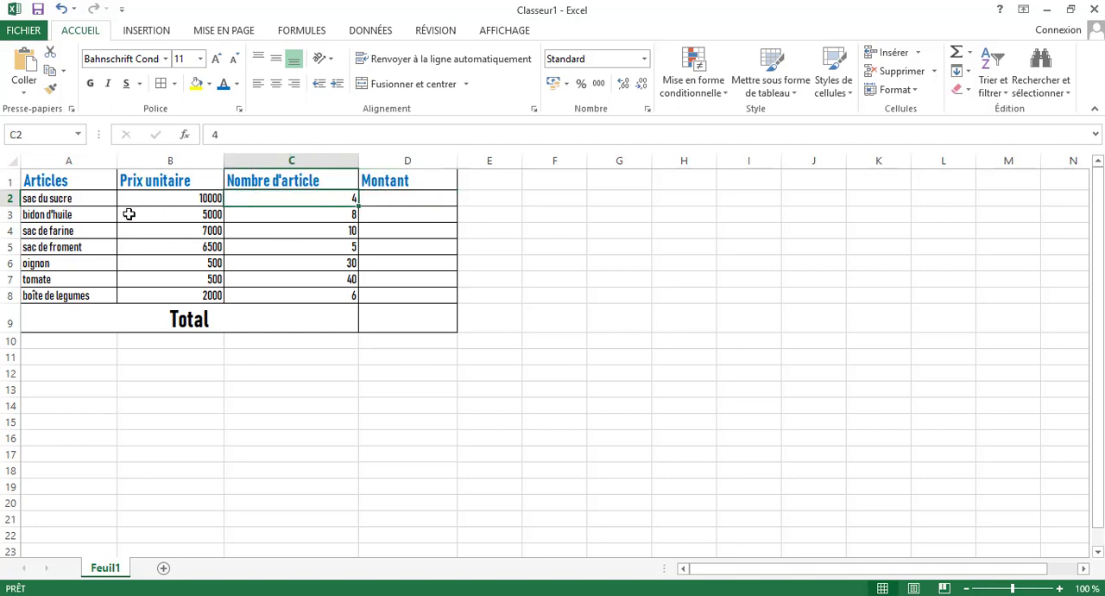
left_click(127, 201)
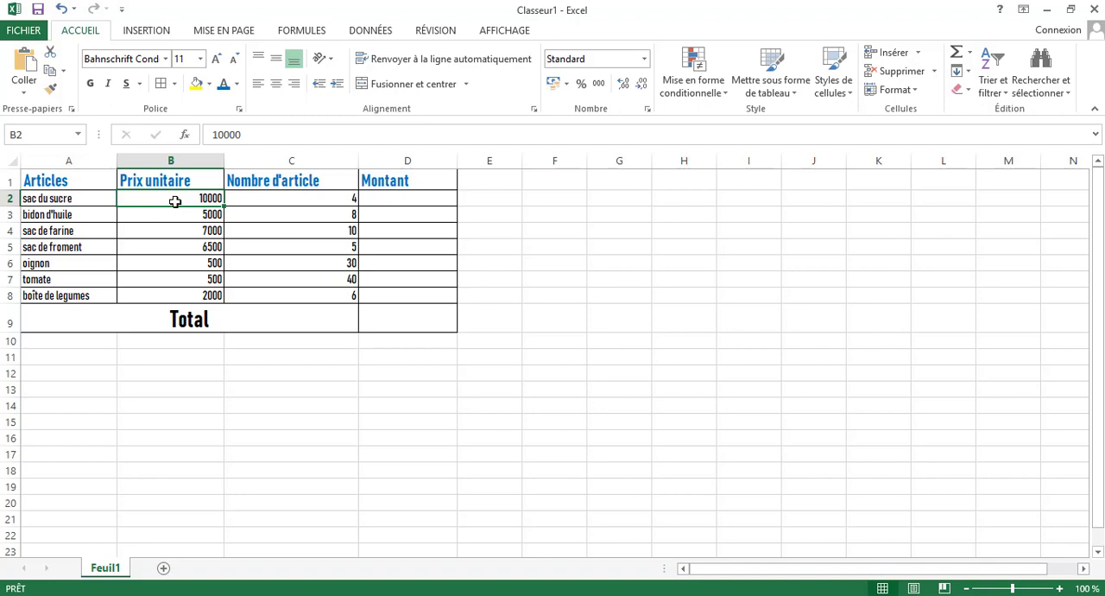
left_click(322, 204)
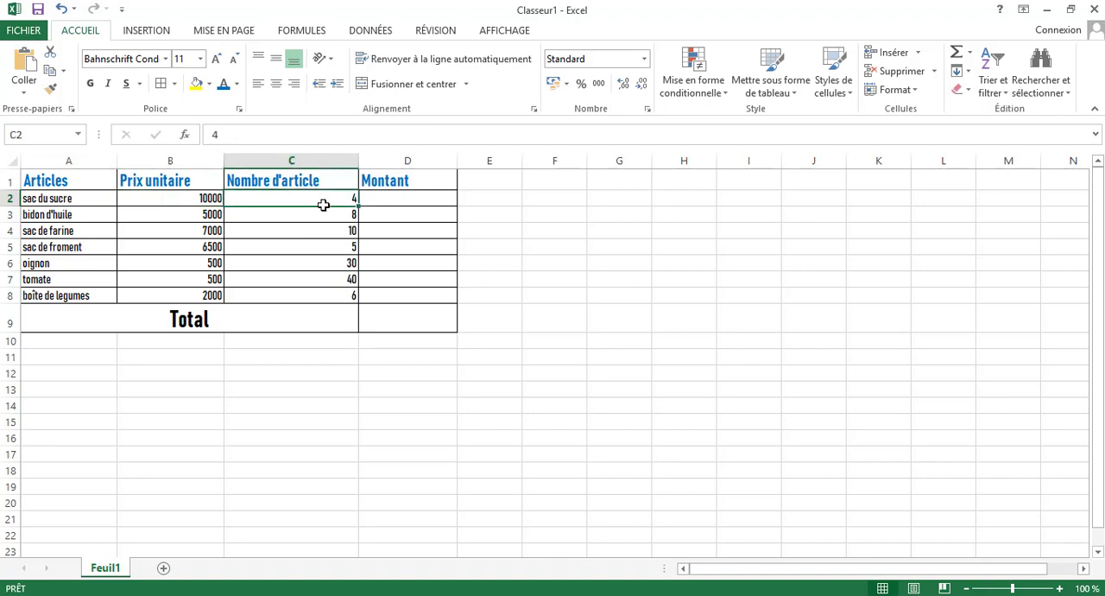
left_click(201, 195)
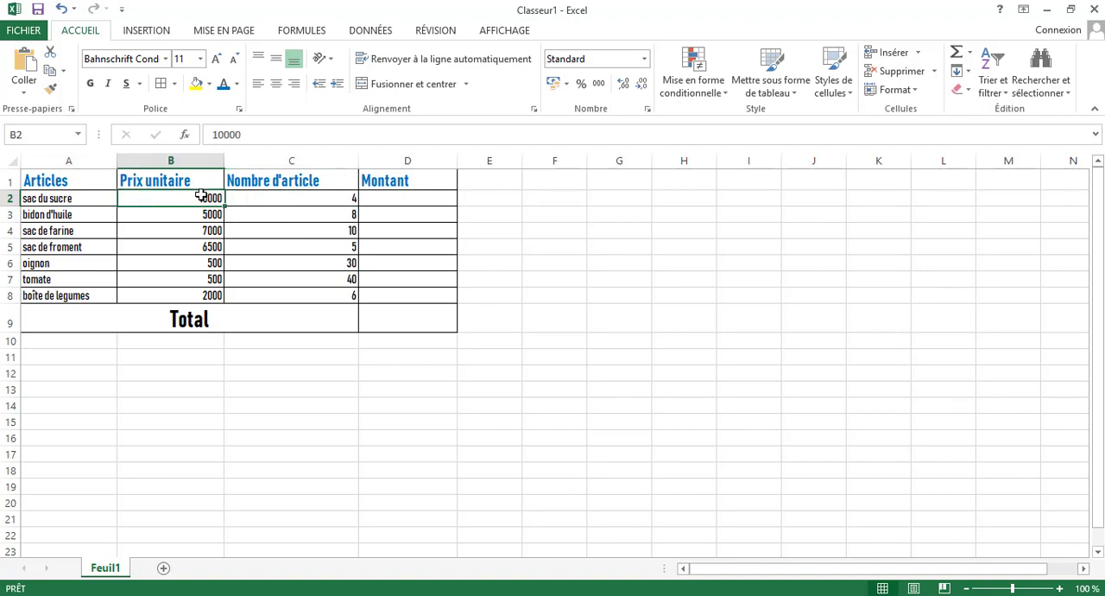
Calculate the Montant for sac du sucre in D2 by multiplying unit price by quantity with the formula =B2*C2.
left_click(328, 201)
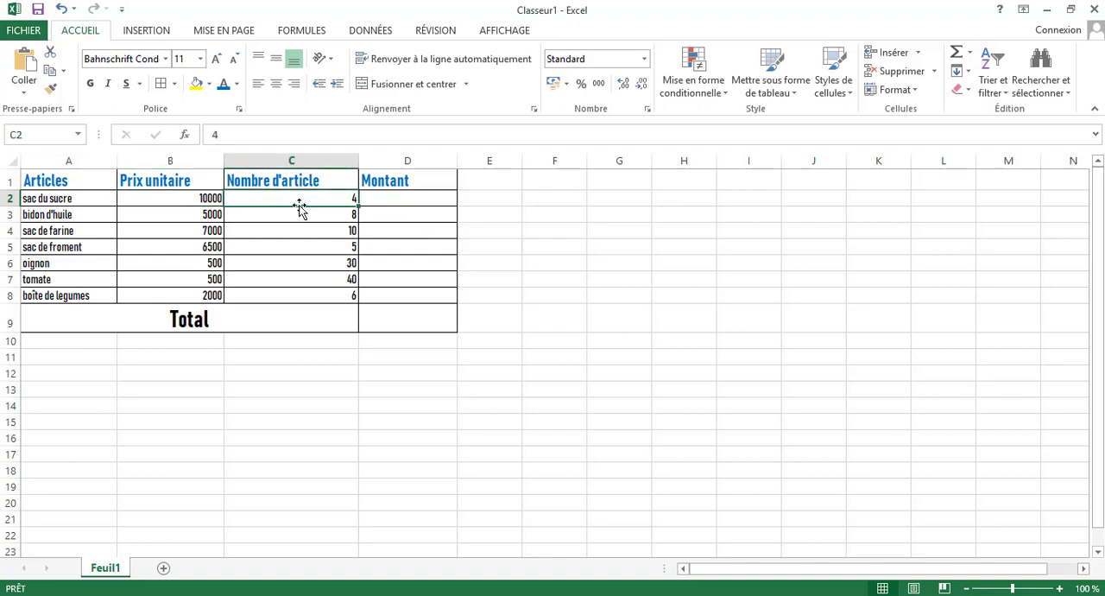
left_click(378, 202)
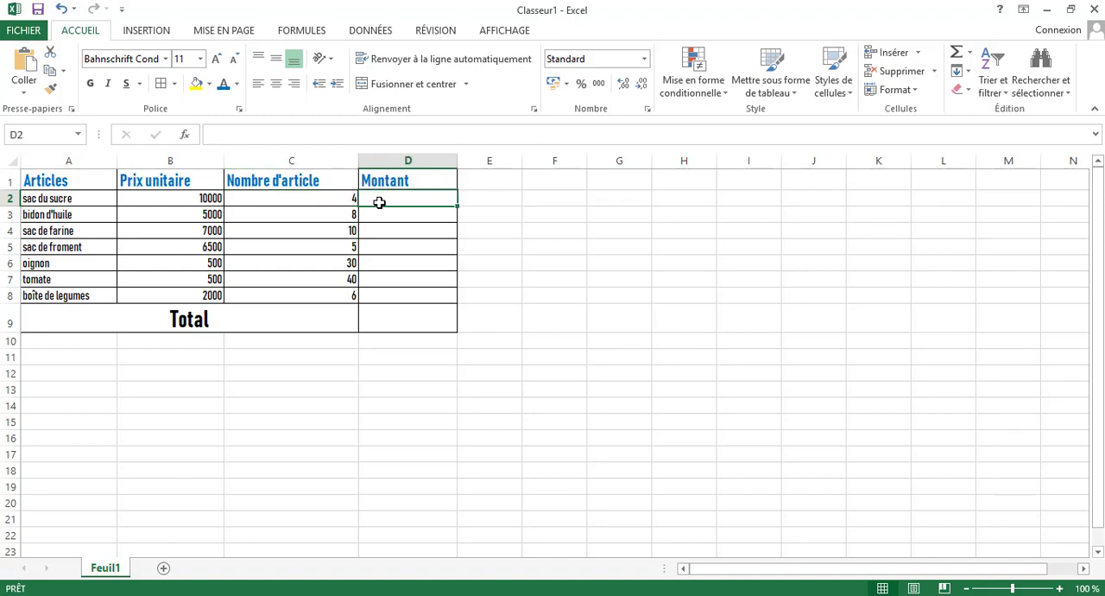
type("=")
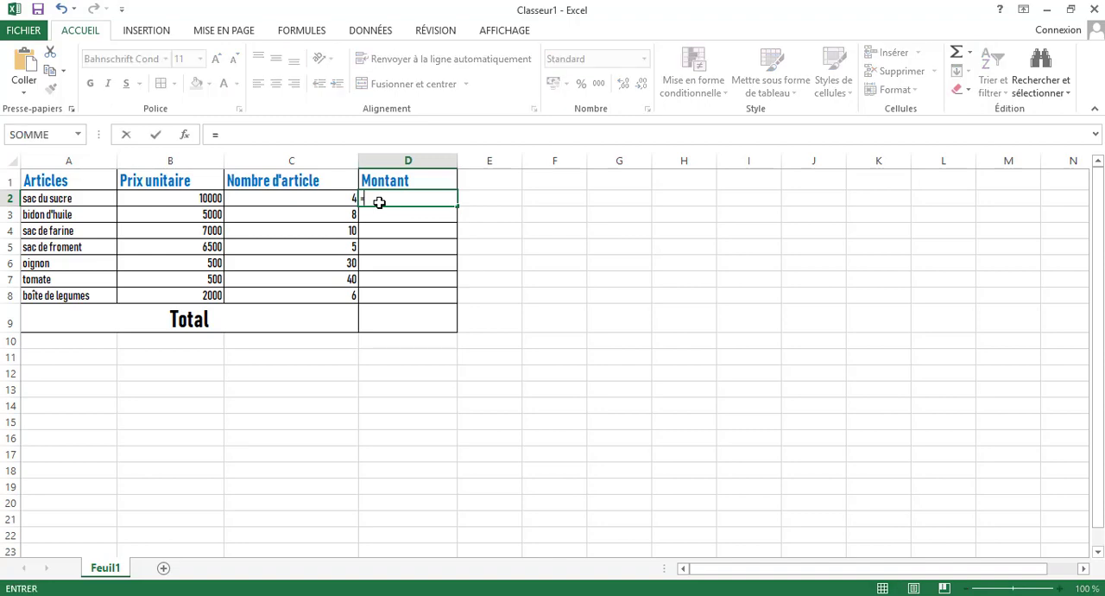
left_click(201, 198)
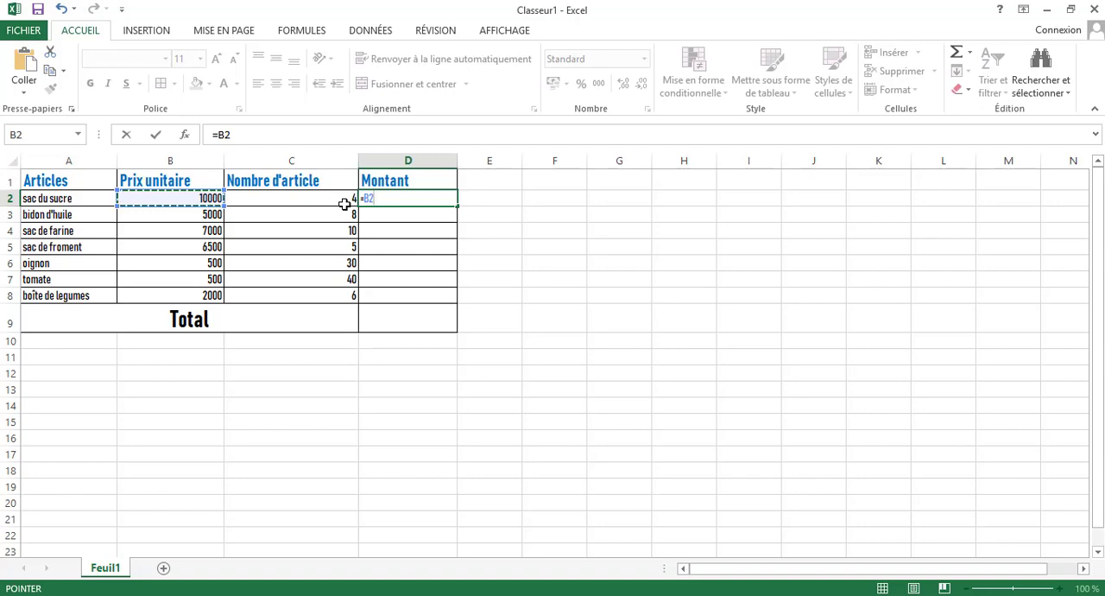
type("*")
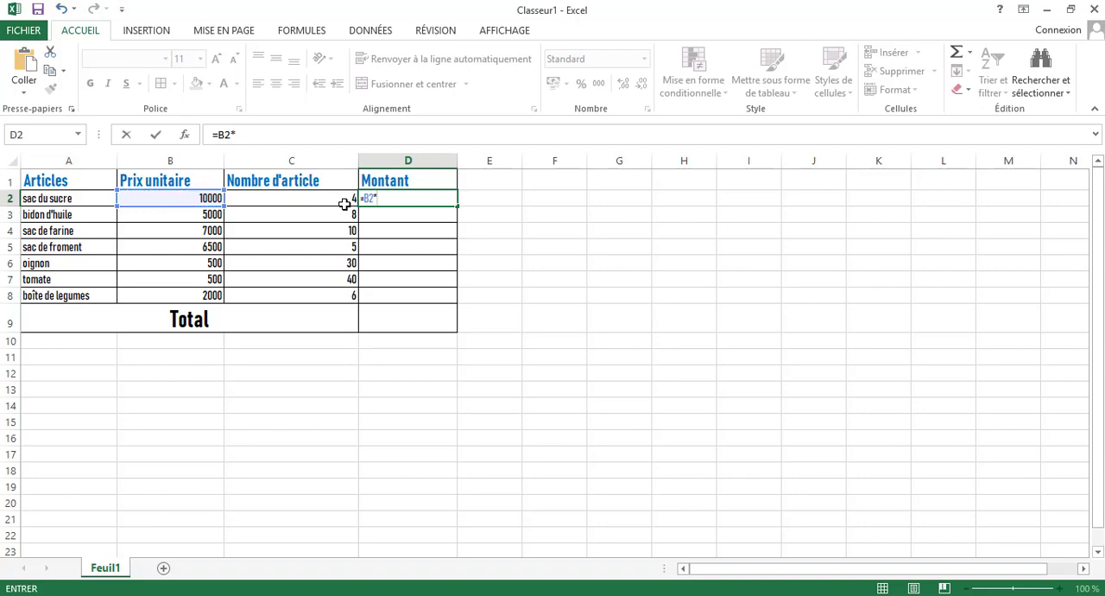
left_click(299, 199)
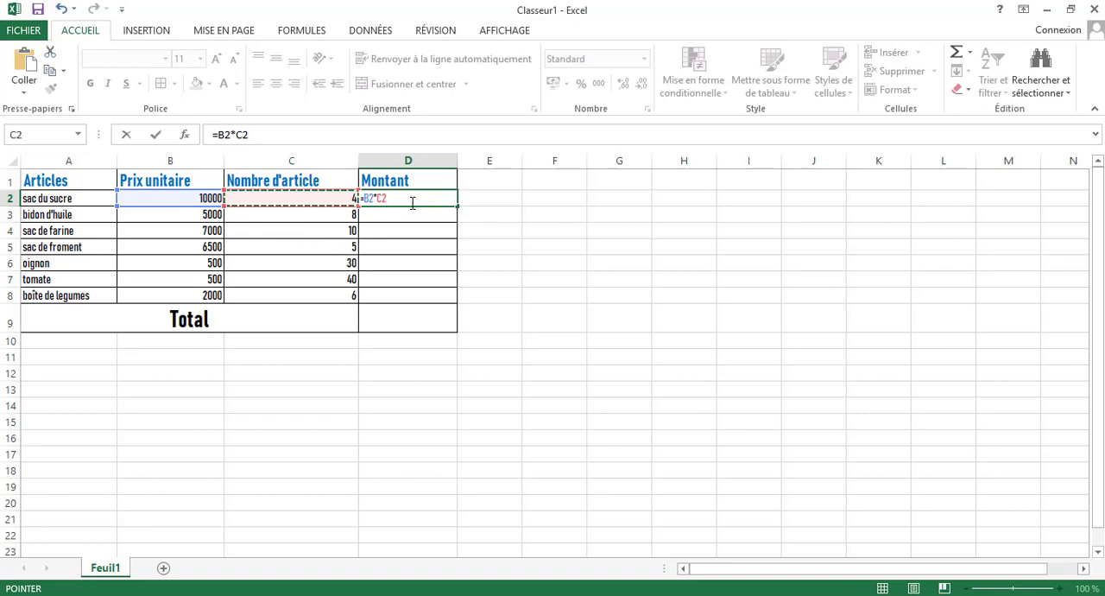
key("Return")
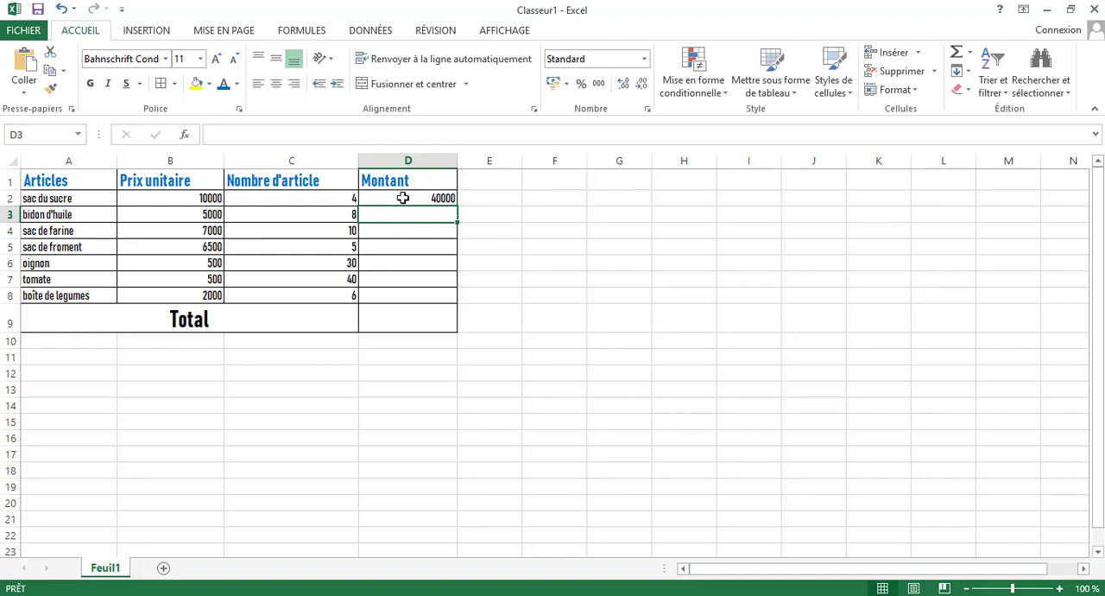
Fill the D2 formula down through D8 to calculate the Montant of every remaining article.
left_click(402, 198)
left_click(398, 214)
left_click(400, 199)
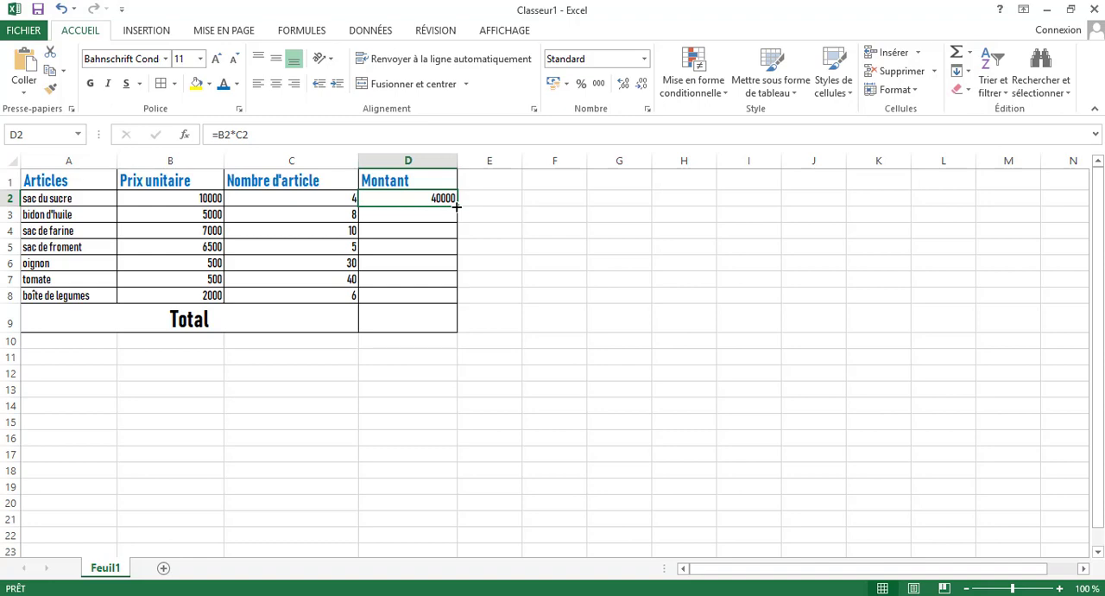
left_click_drag(457, 206, 460, 302)
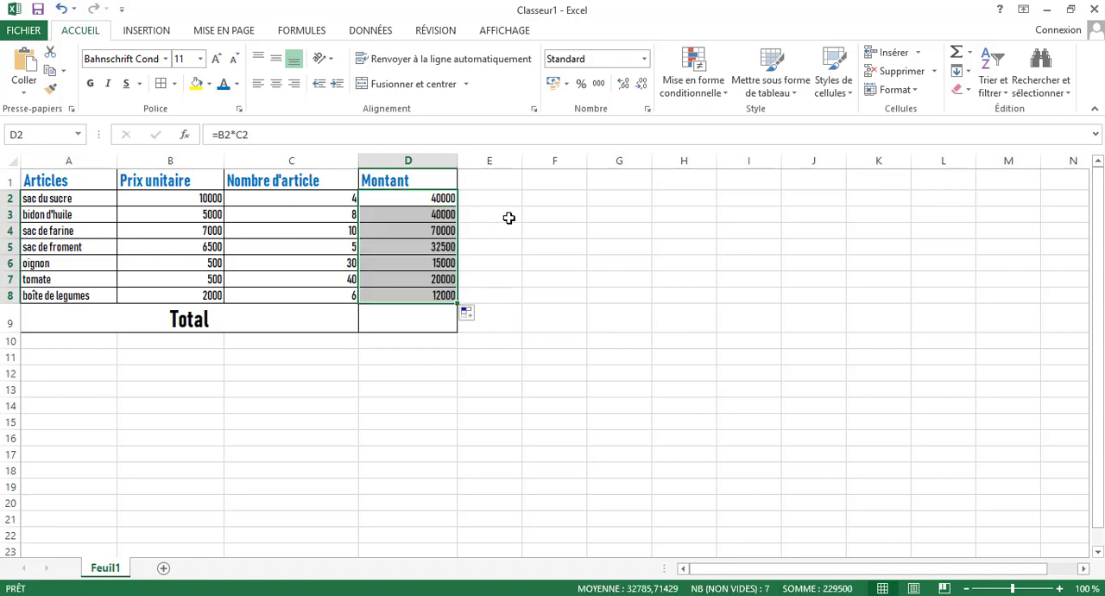
left_click(405, 219)
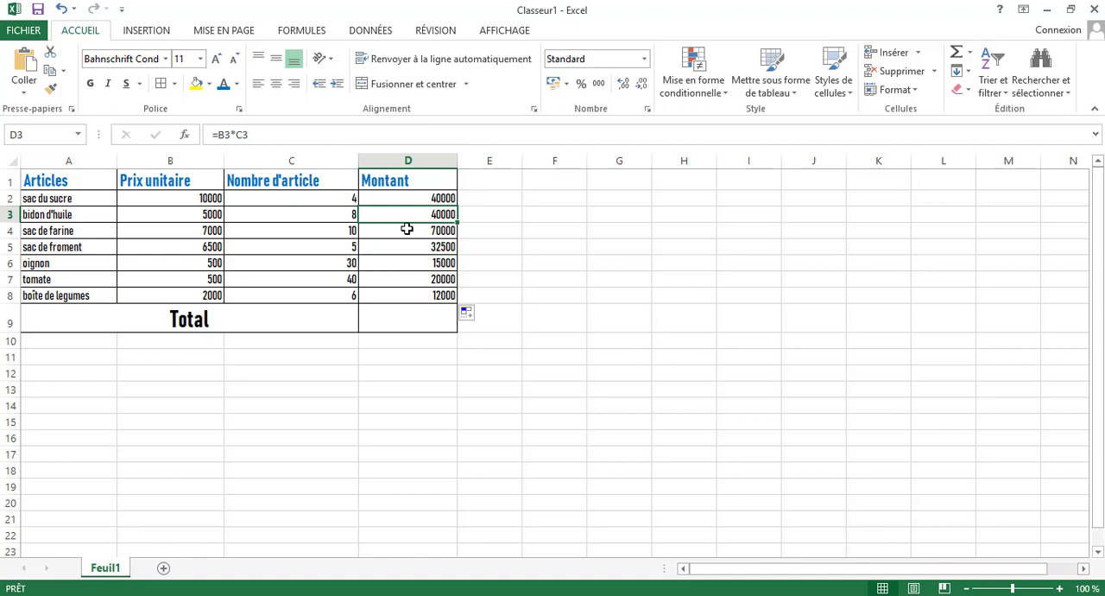
Sum the Montant values in D9 of the Total row with the formula =SOMME(D2:D8).
left_click_drag(404, 200, 402, 288)
left_click(410, 325)
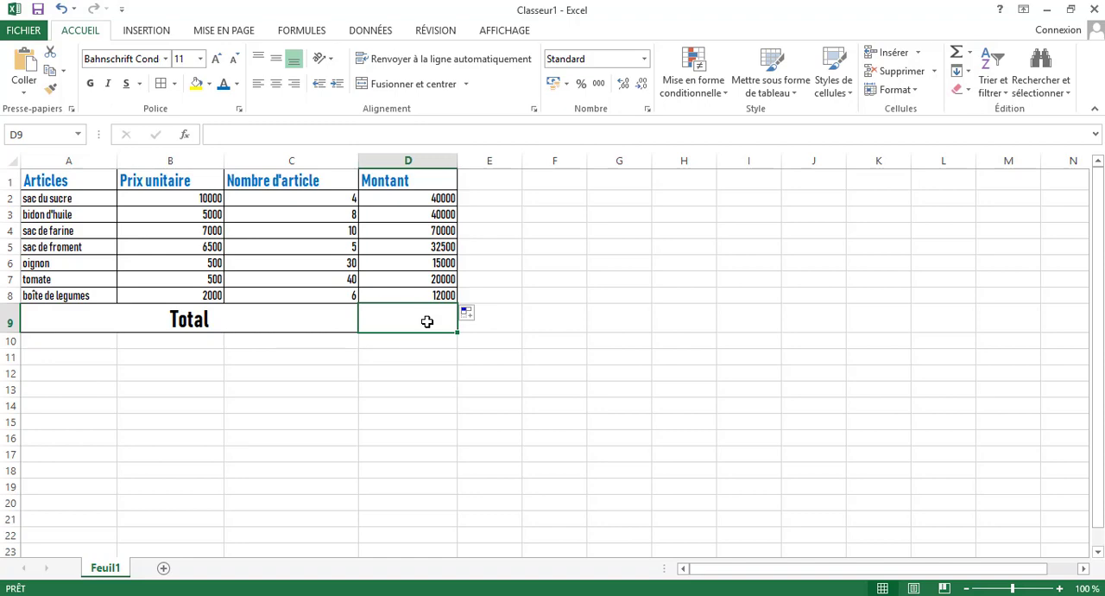
type("=")
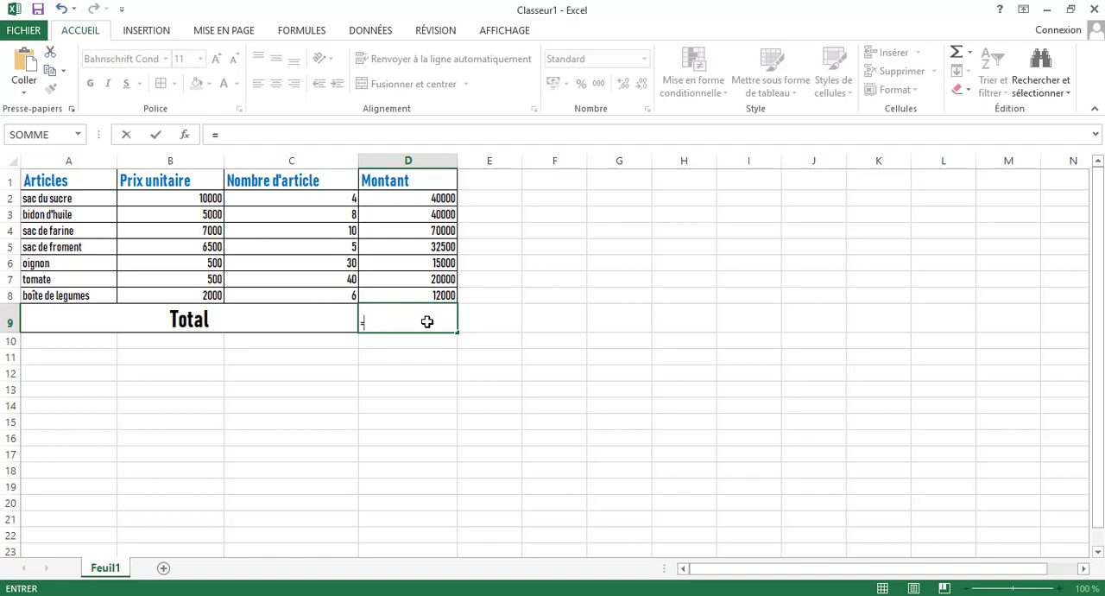
type("so")
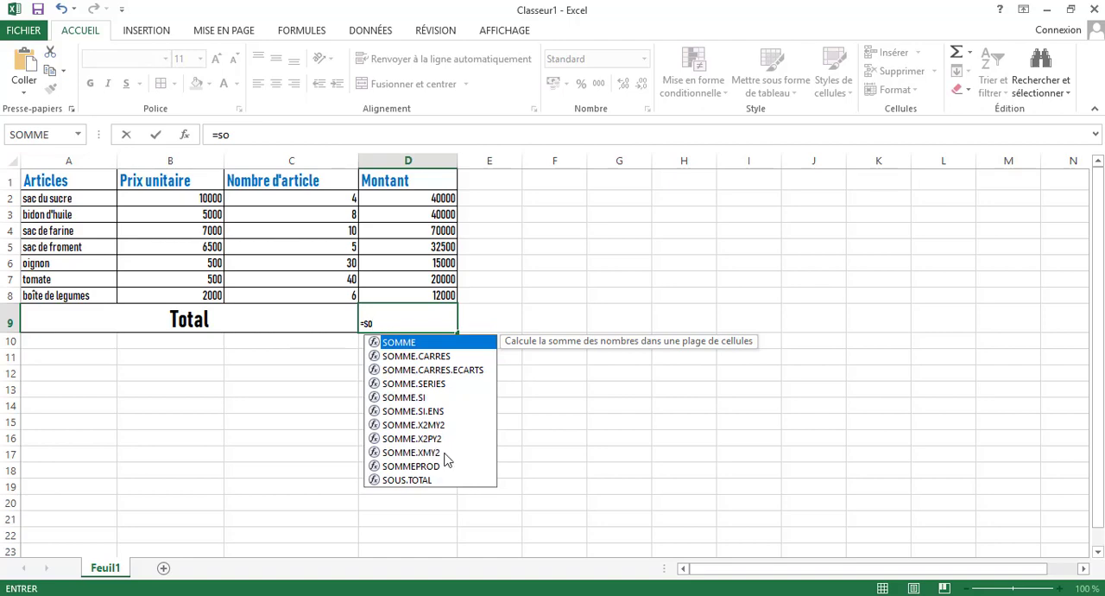
double_click(448, 343)
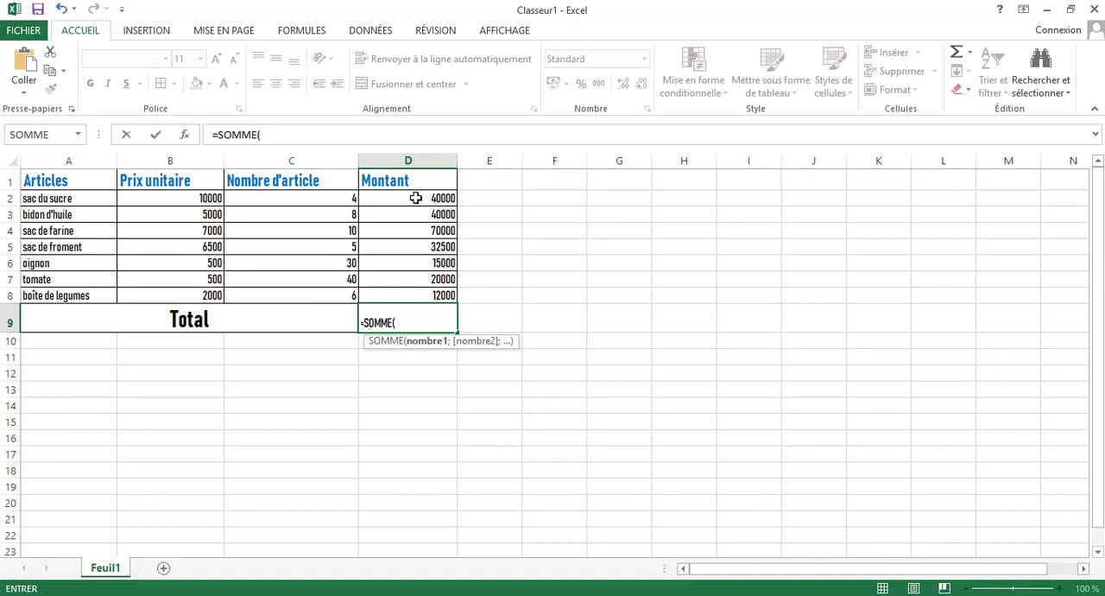
left_click(415, 198)
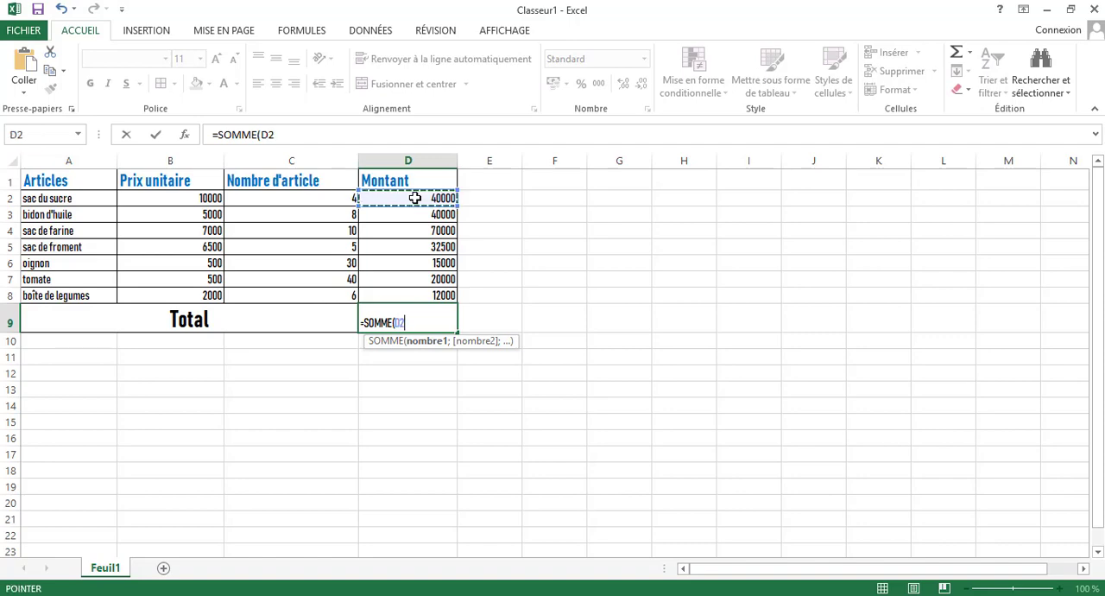
left_click_drag(415, 197, 413, 290)
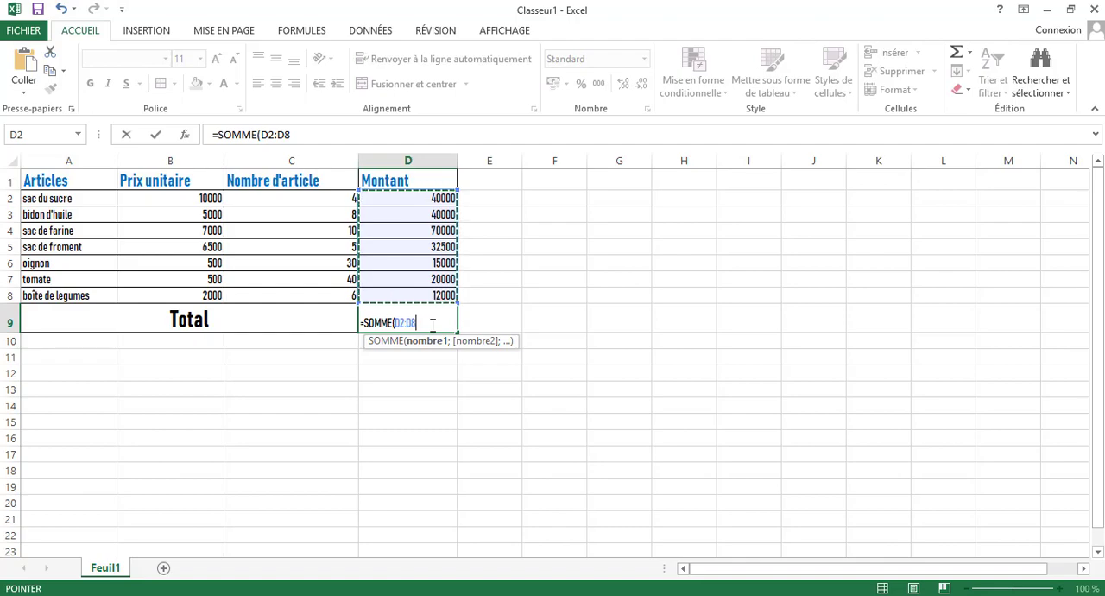
key("super+plus")
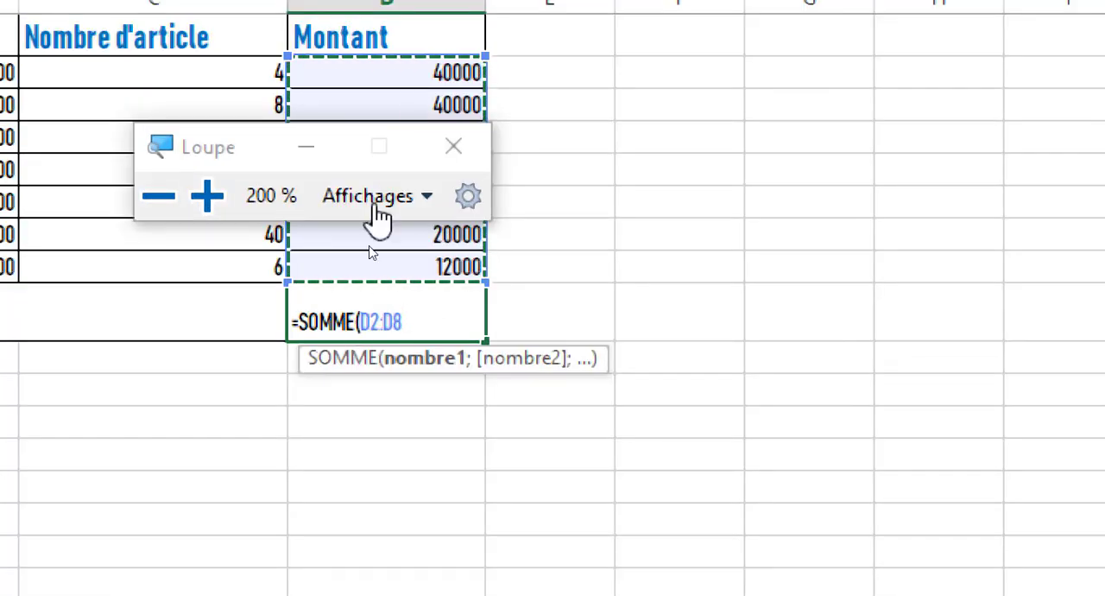
left_click(306, 148)
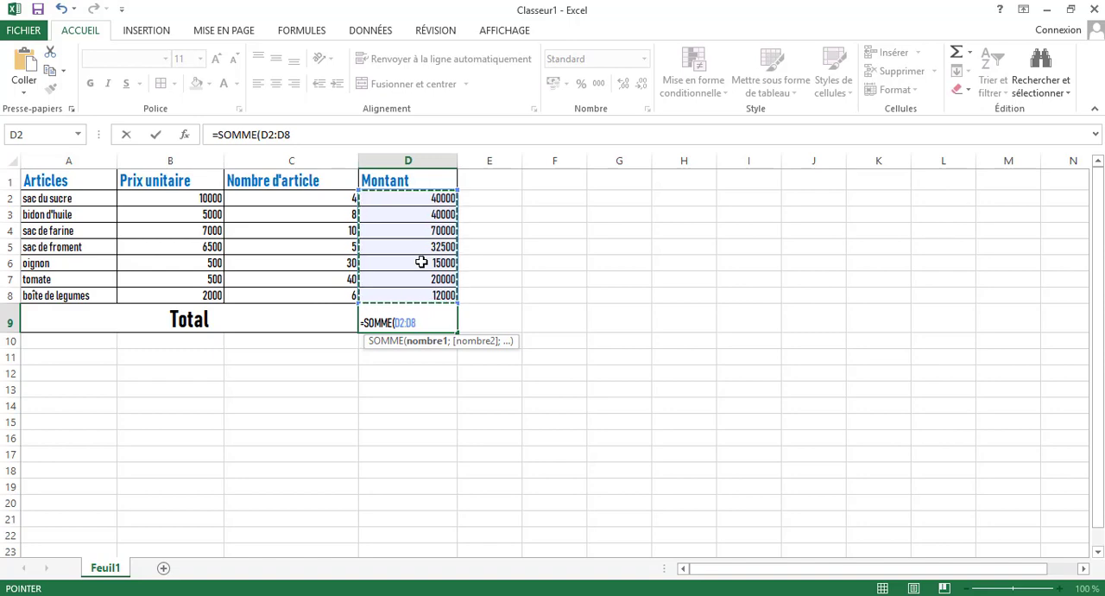
key("Return")
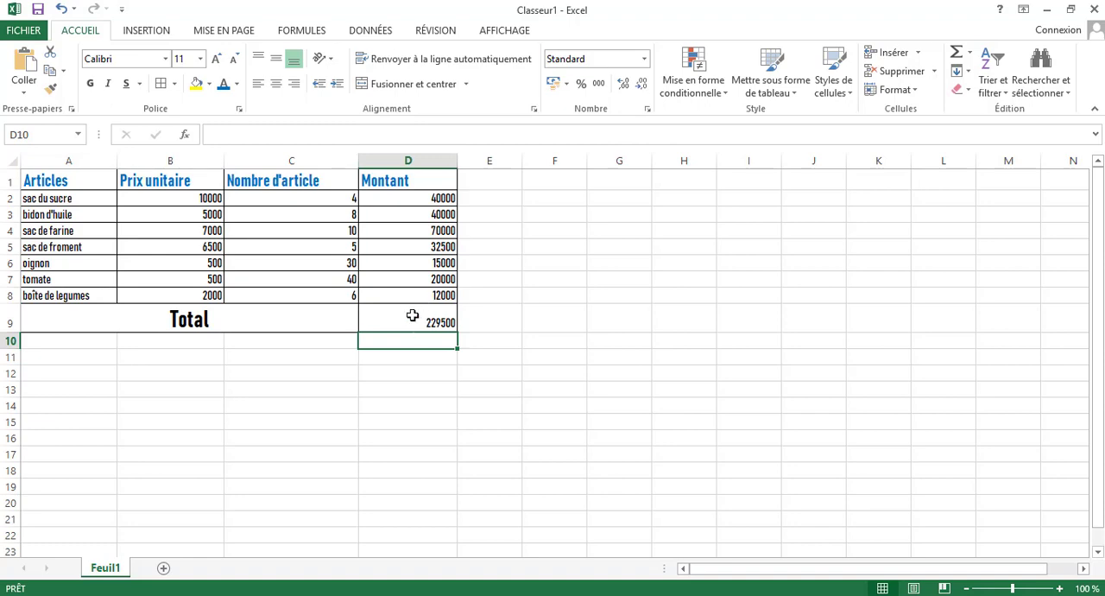
left_click(413, 316)
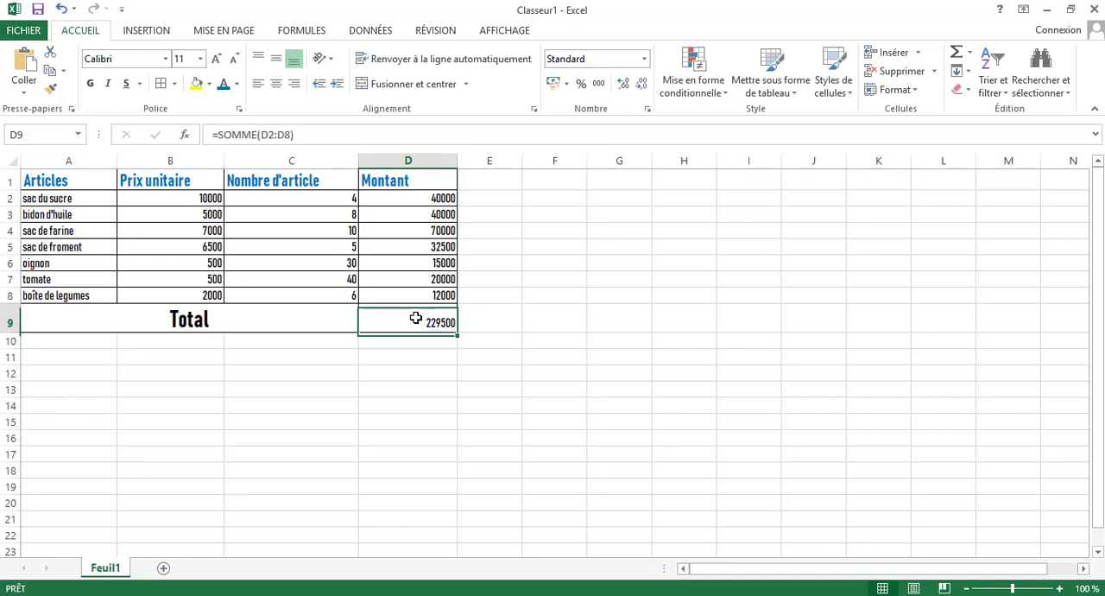